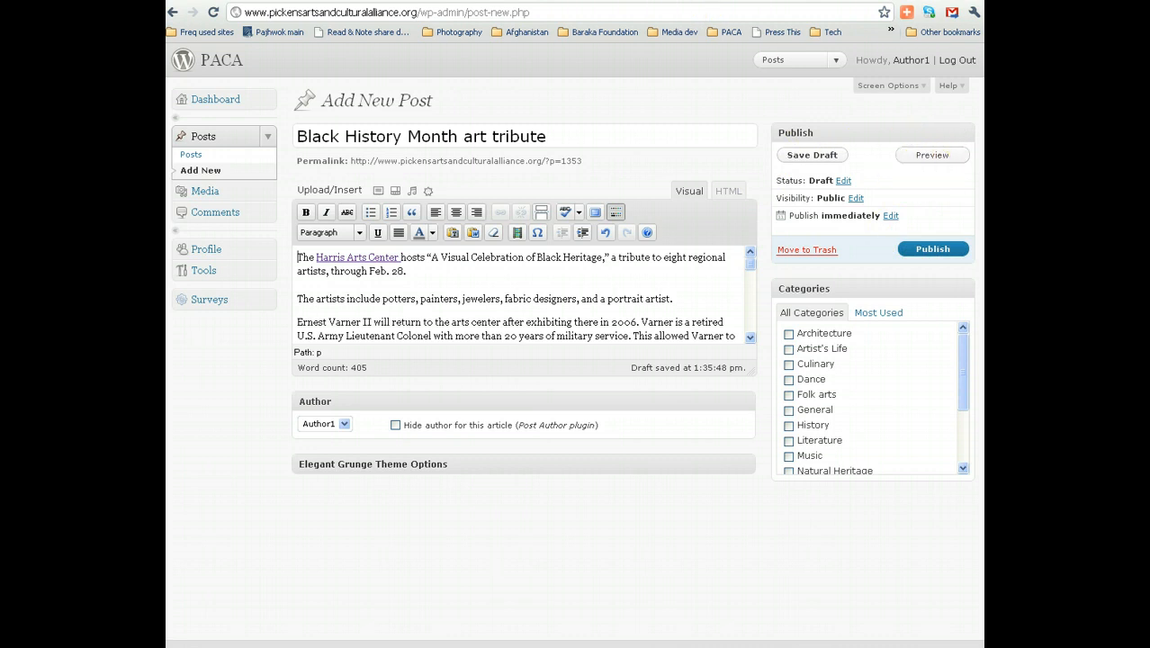
Switch to the live preview of the 'Black History Month art tribute' draft.
key(ctrl+Tab)
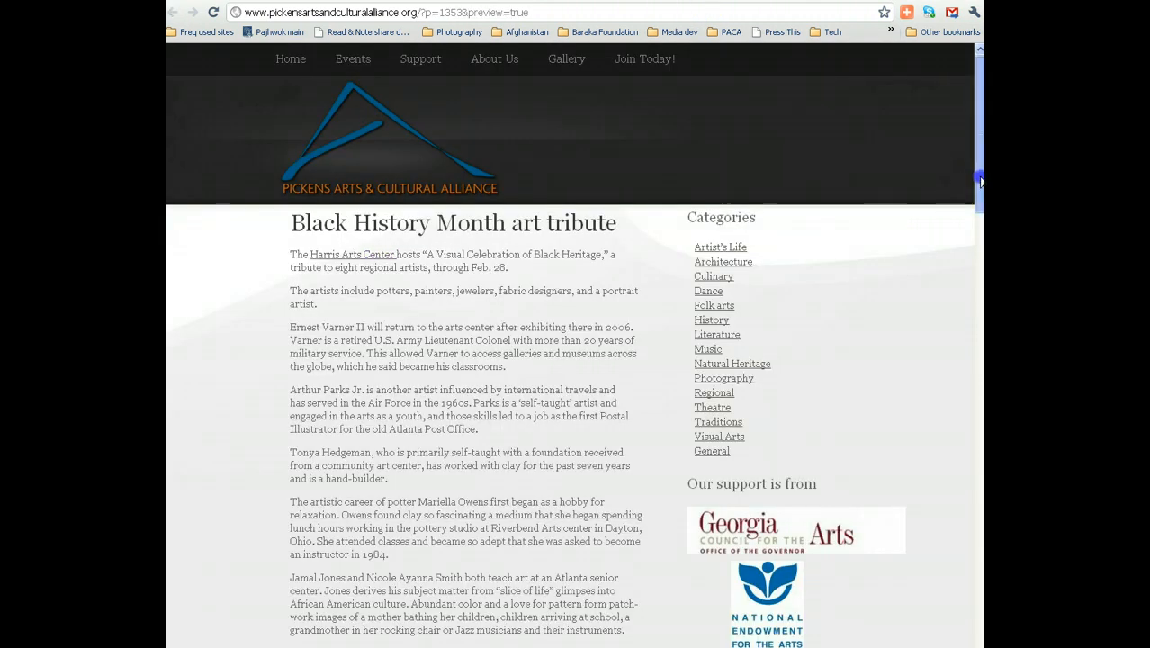
Scroll through the post preview, then close it to return to the Add New Post editor.
scroll(970, 175, down, 3)
scroll(980, 257, down, 3)
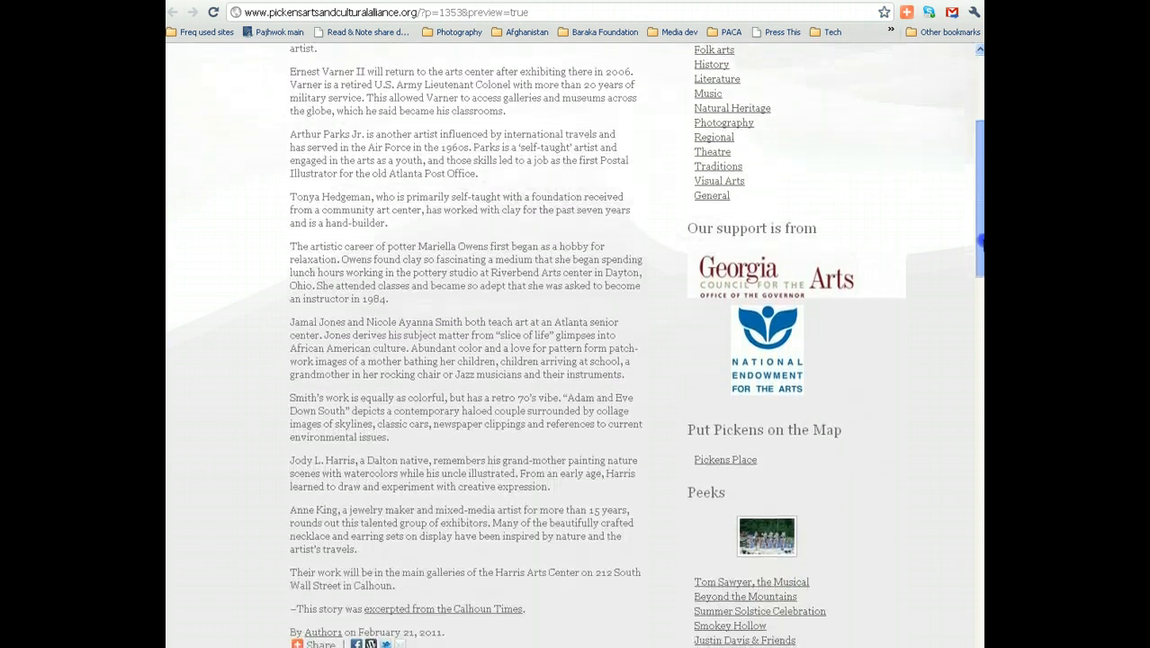
drag(982, 257, 982, 179)
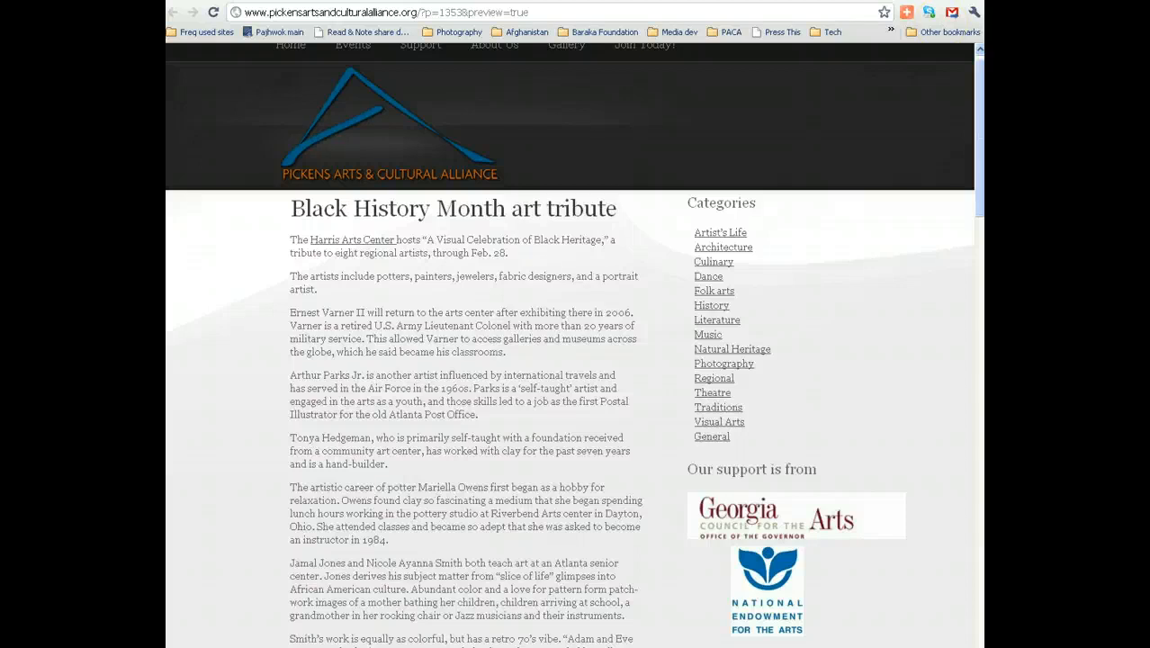
key(ctrl+w)
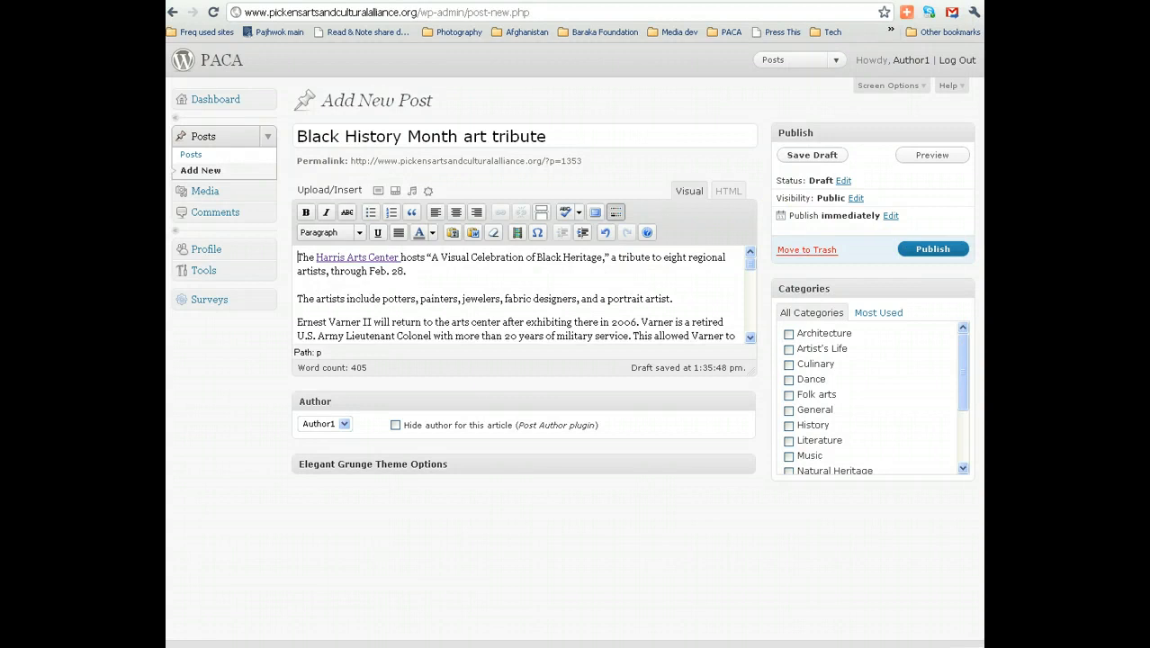
click(754, 273)
click(752, 270)
drag(751, 270, 752, 329)
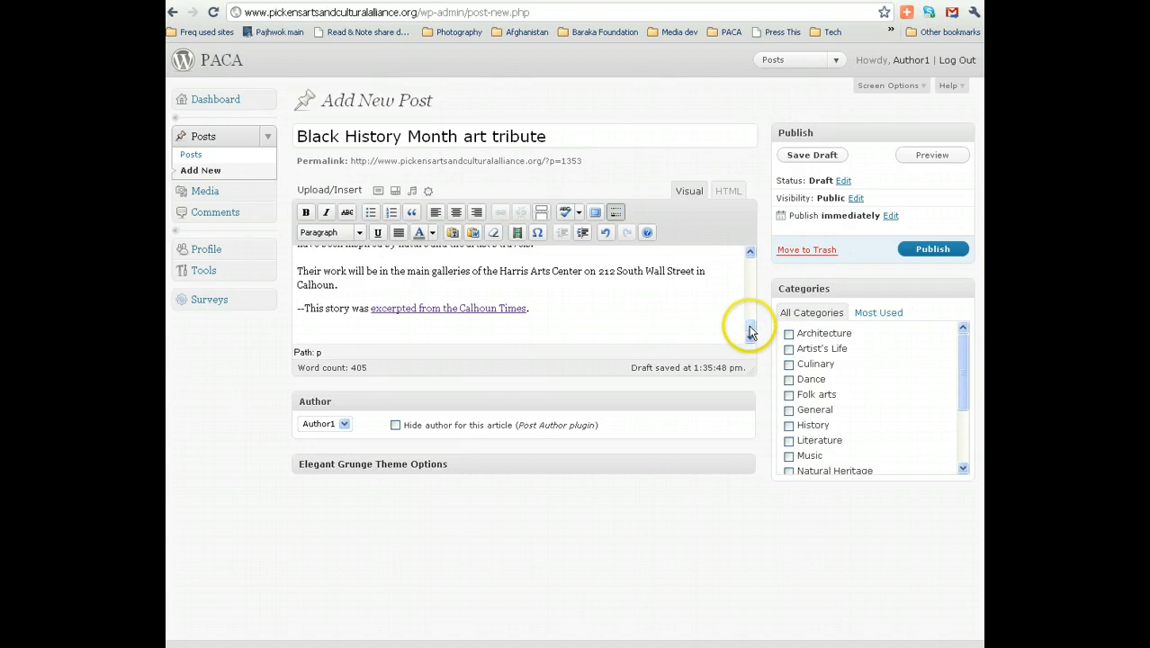
drag(751, 329, 751, 260)
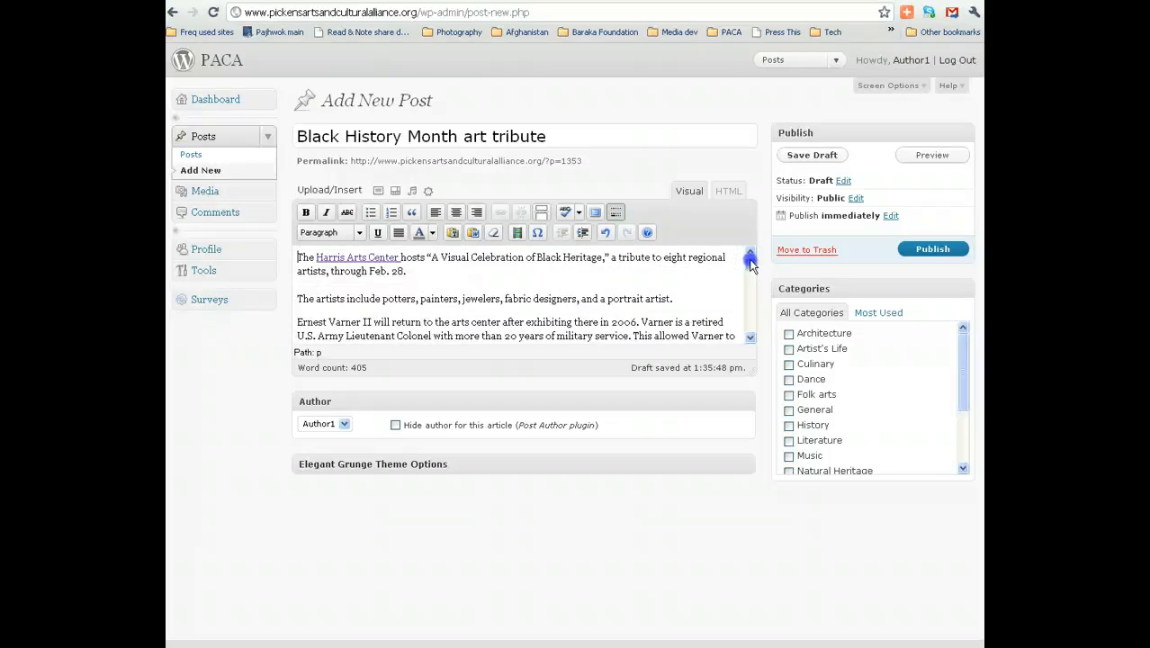
drag(751, 261, 751, 294)
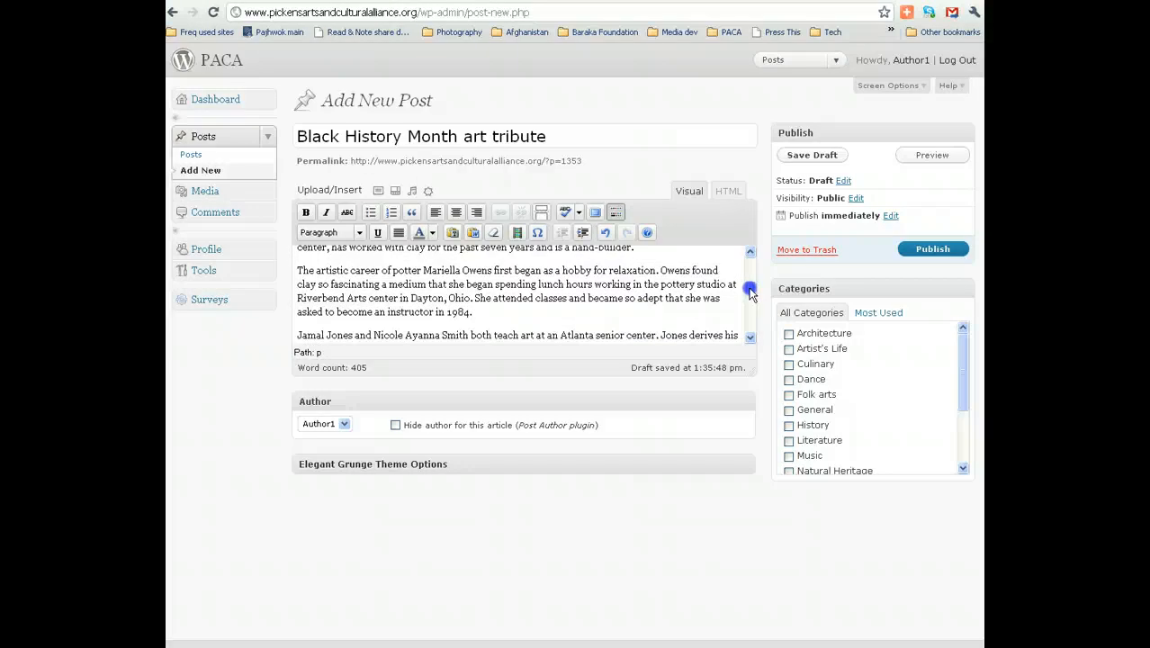
drag(751, 295, 750, 259)
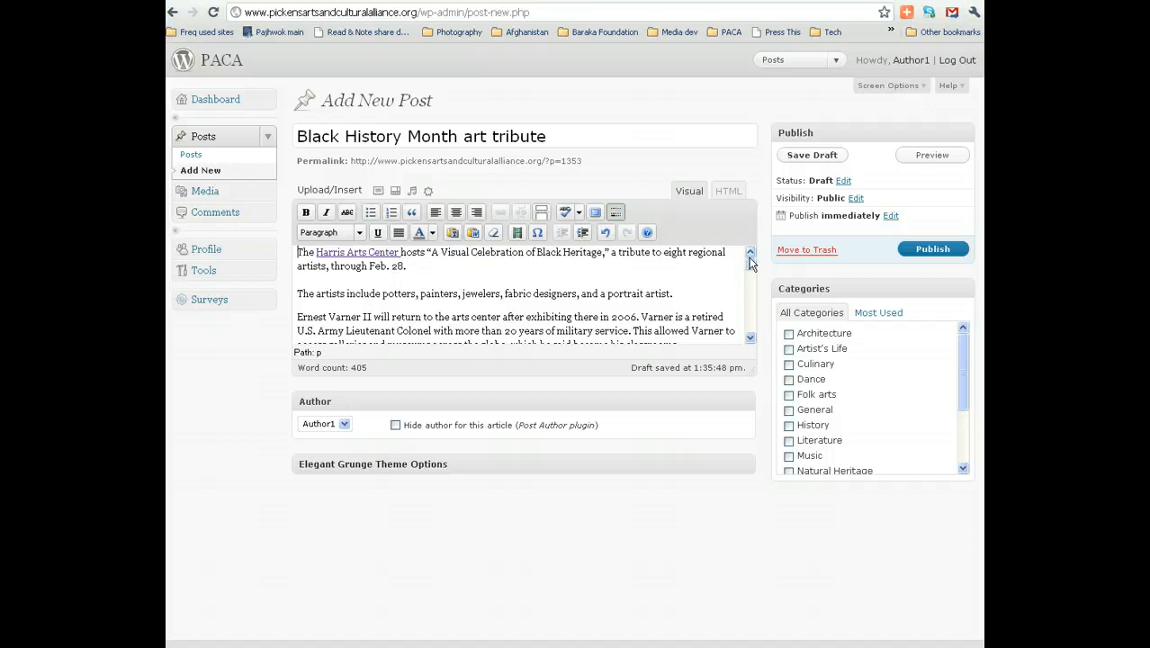
click(751, 263)
mouse_move(750, 266)
mouse_down()
mouse_move(748, 295)
mouse_move(747, 254)
mouse_up()
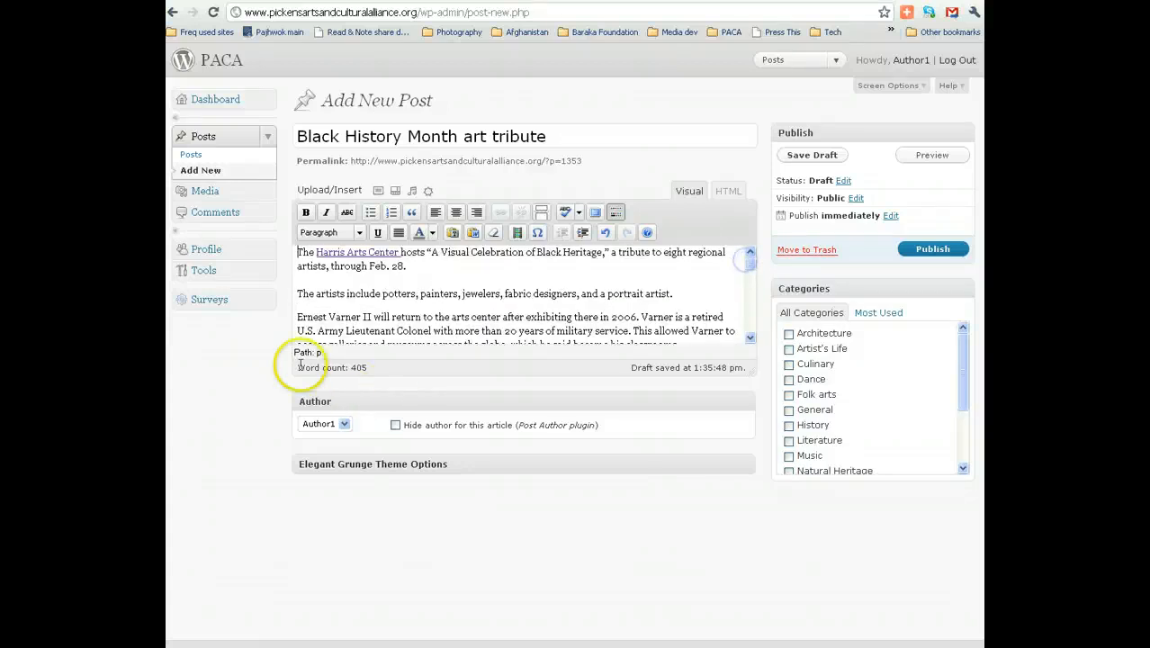
click(298, 318)
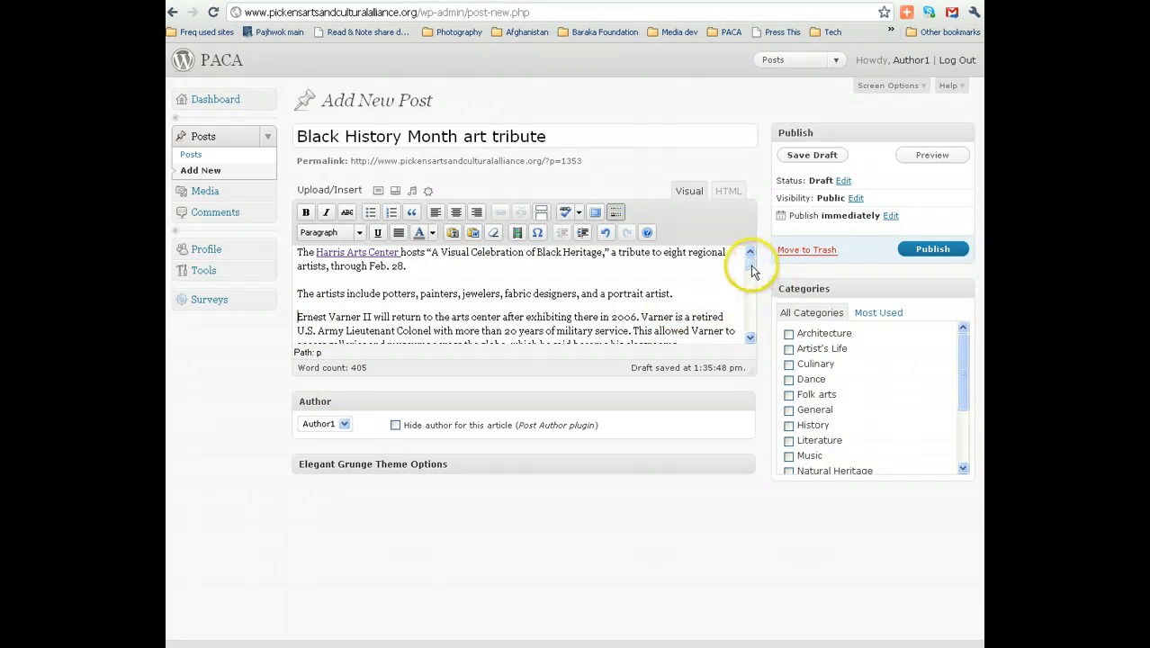
drag(752, 272, 752, 326)
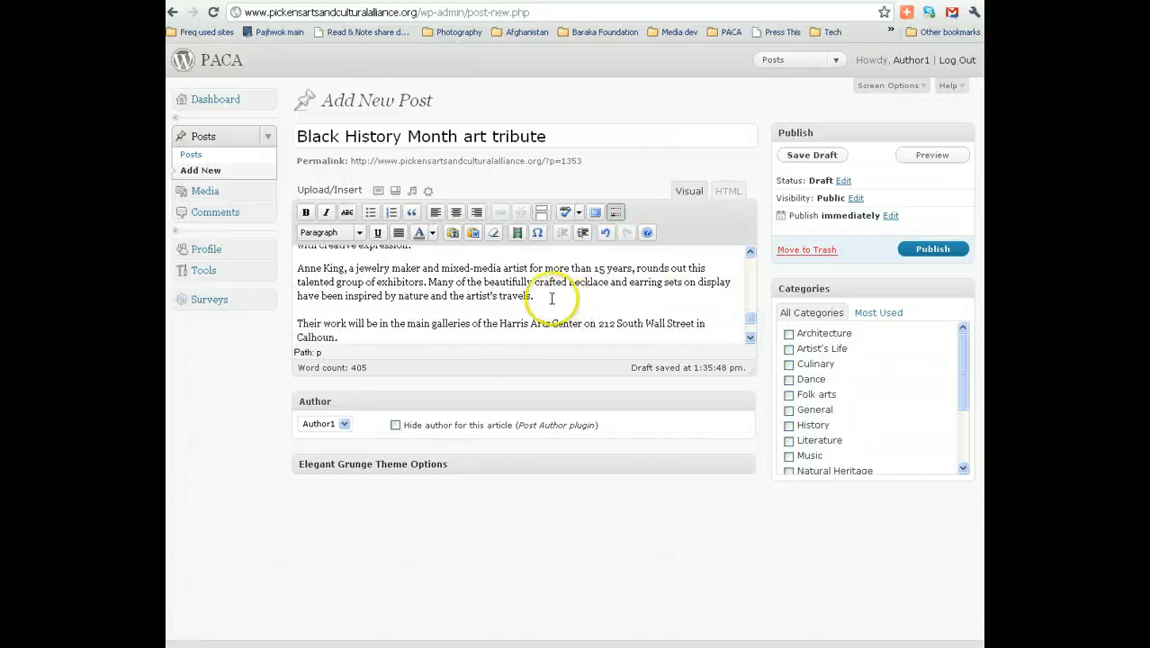
triple_click(551, 298)
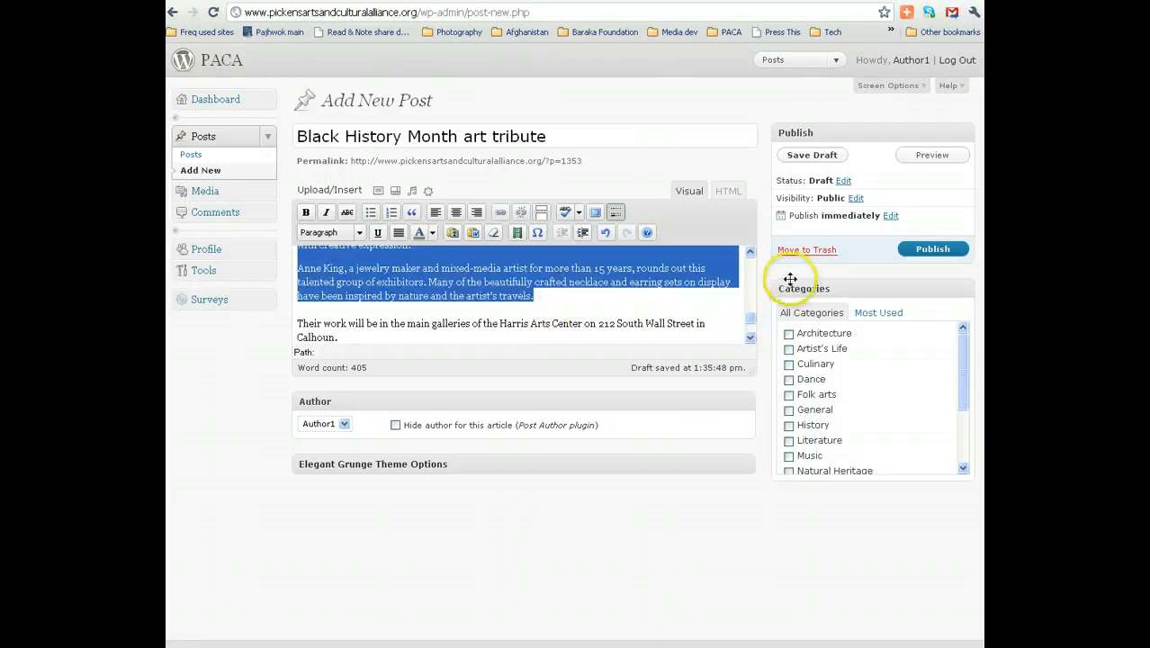
click(393, 213)
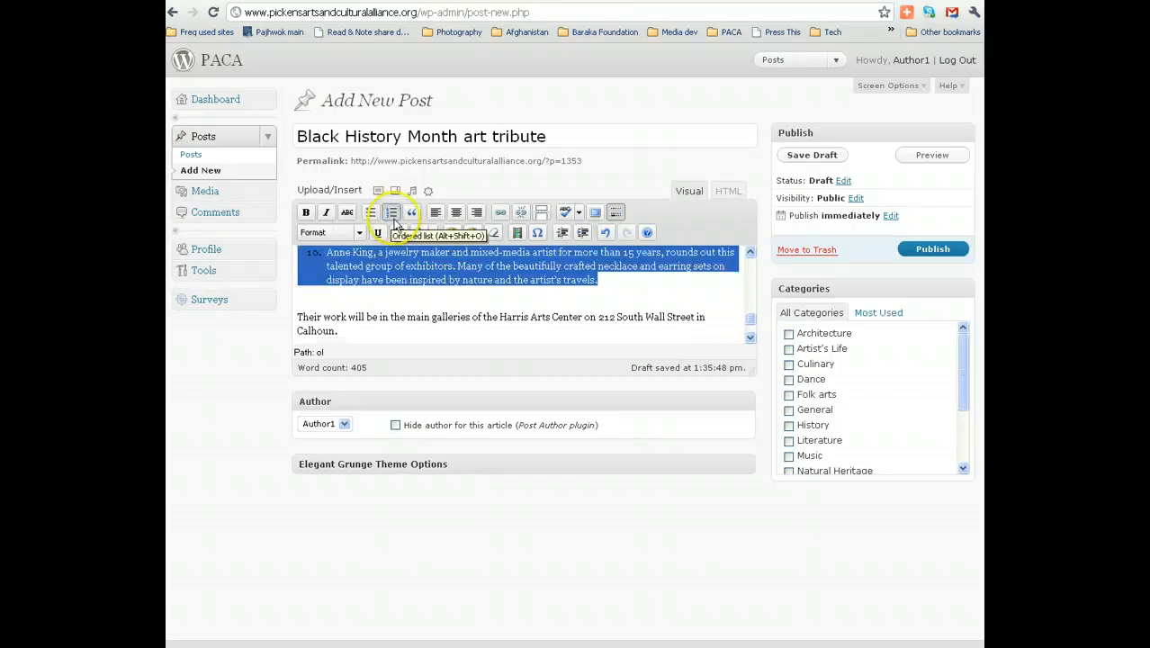
scroll(750, 322, up, 3)
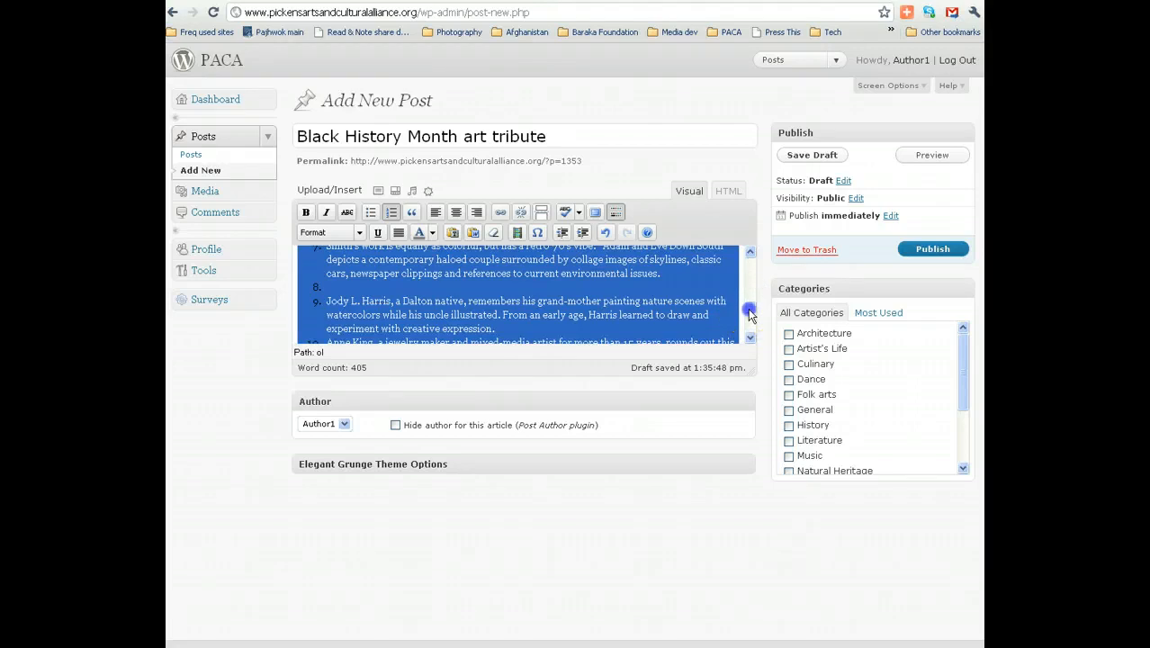
scroll(750, 310, up, 1)
drag(750, 310, 748, 273)
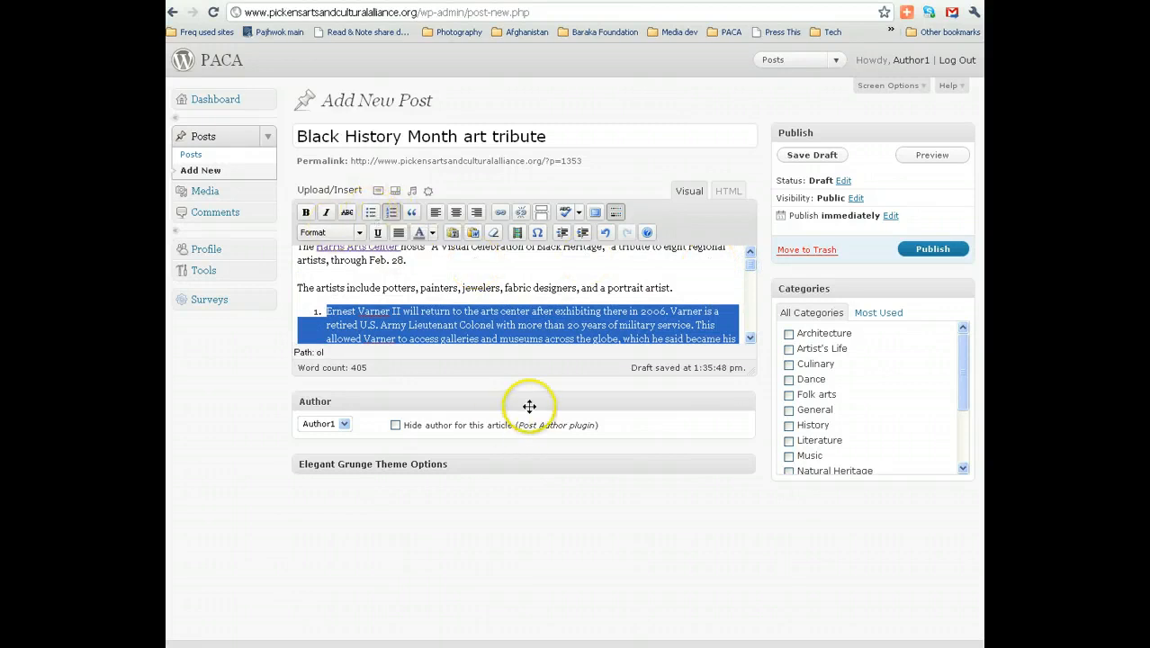
Convert the numbered artist list into a bulleted list.
click(370, 213)
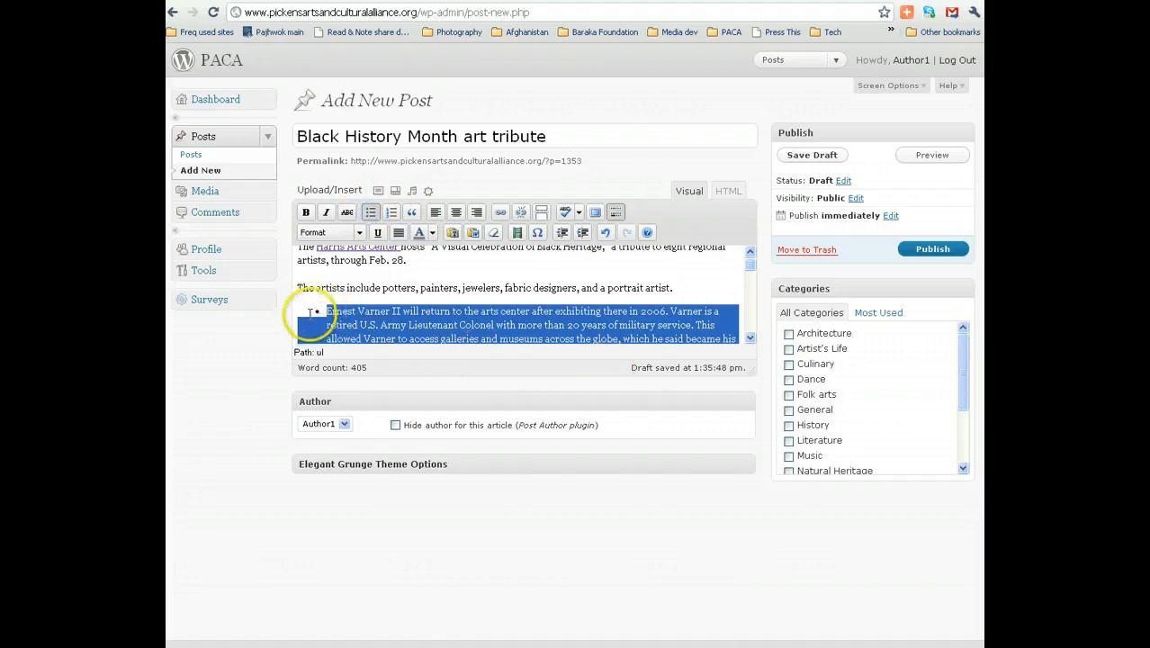
drag(752, 260, 751, 318)
click(629, 315)
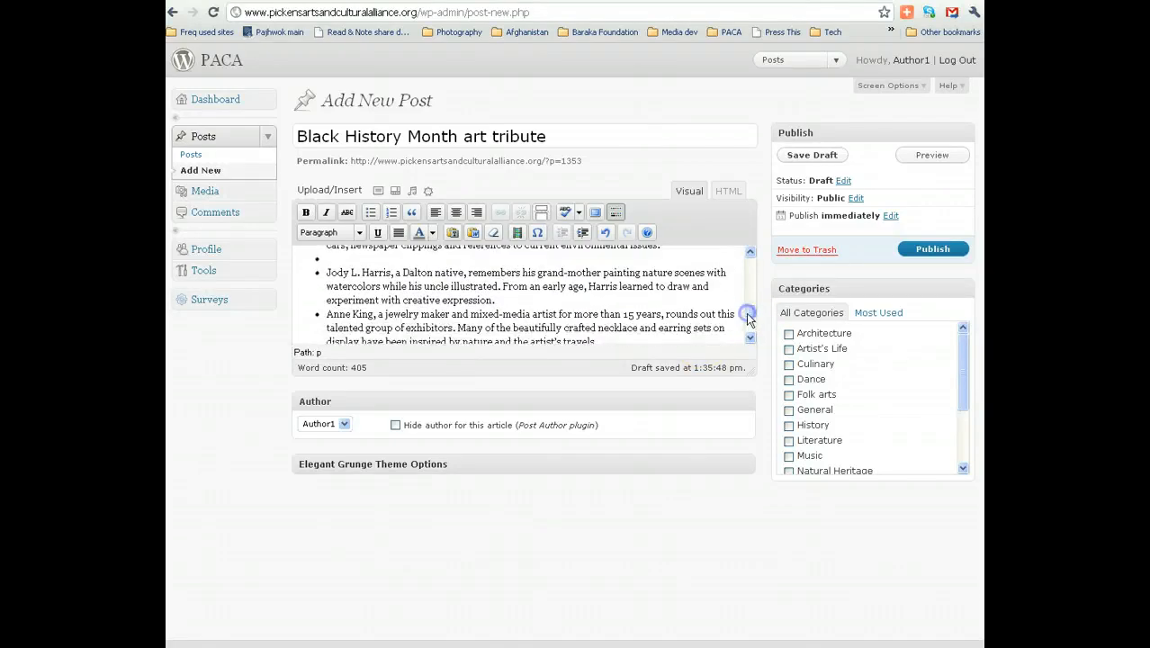
click(360, 259)
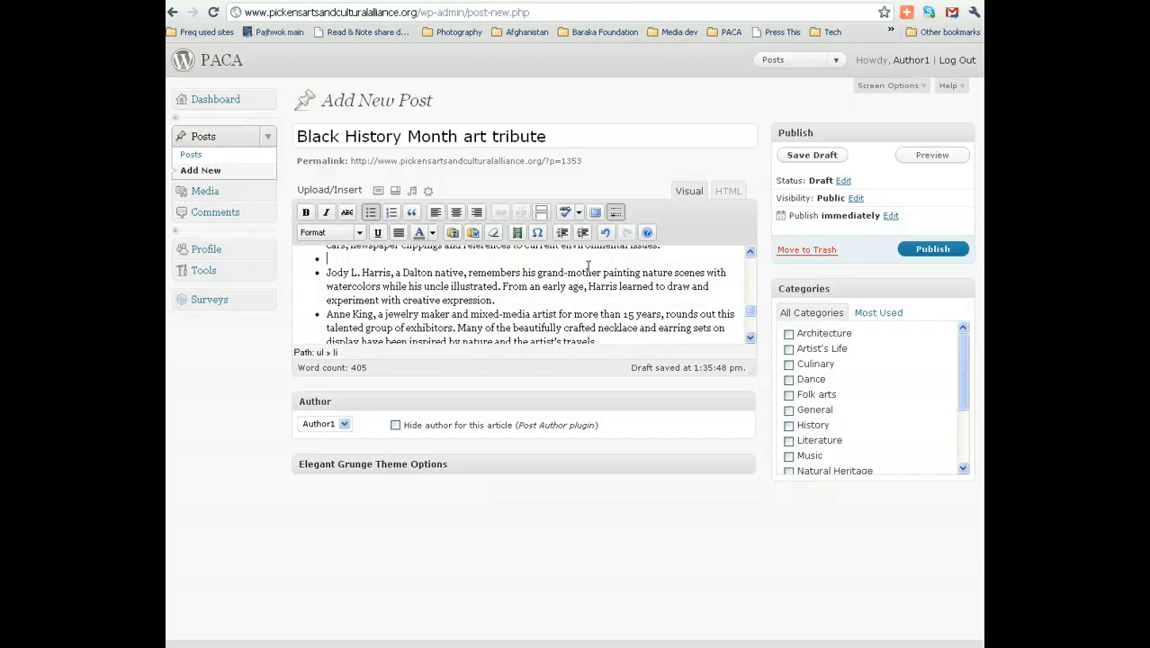
key(BackSpace)
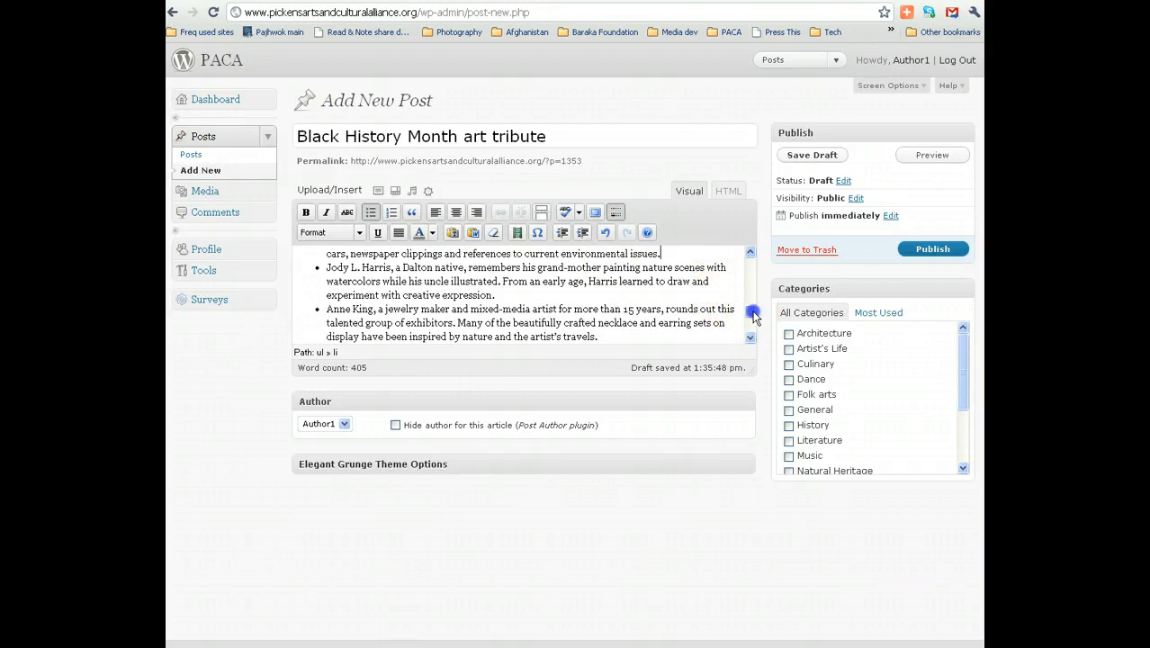
drag(752, 313, 752, 304)
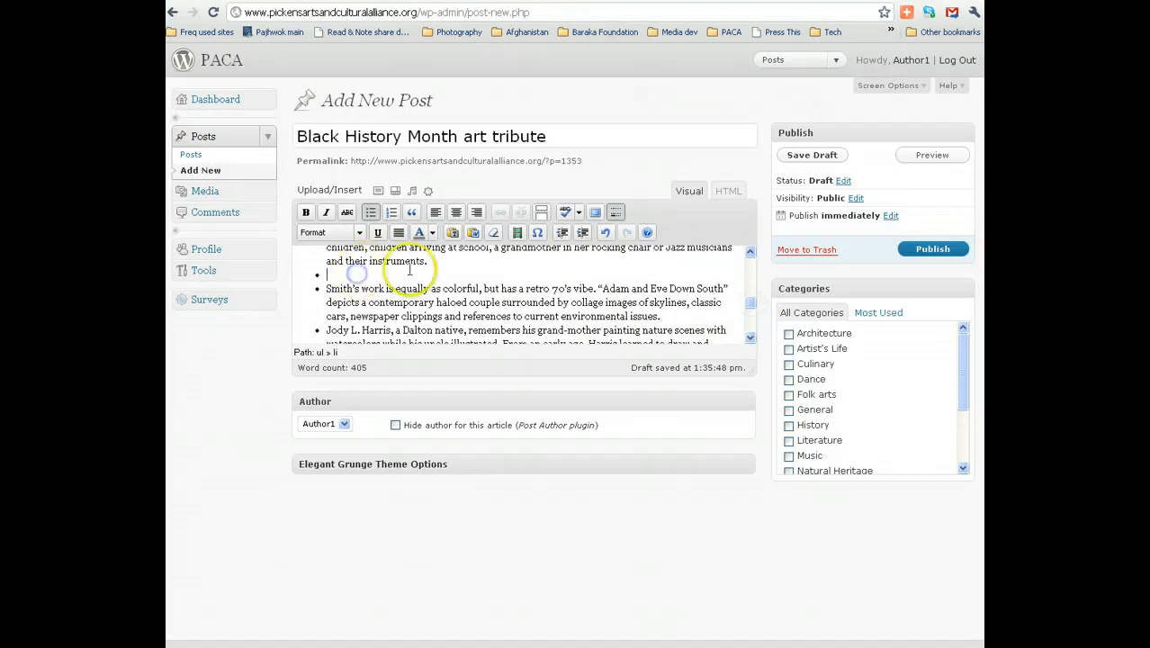
key(BackSpace)
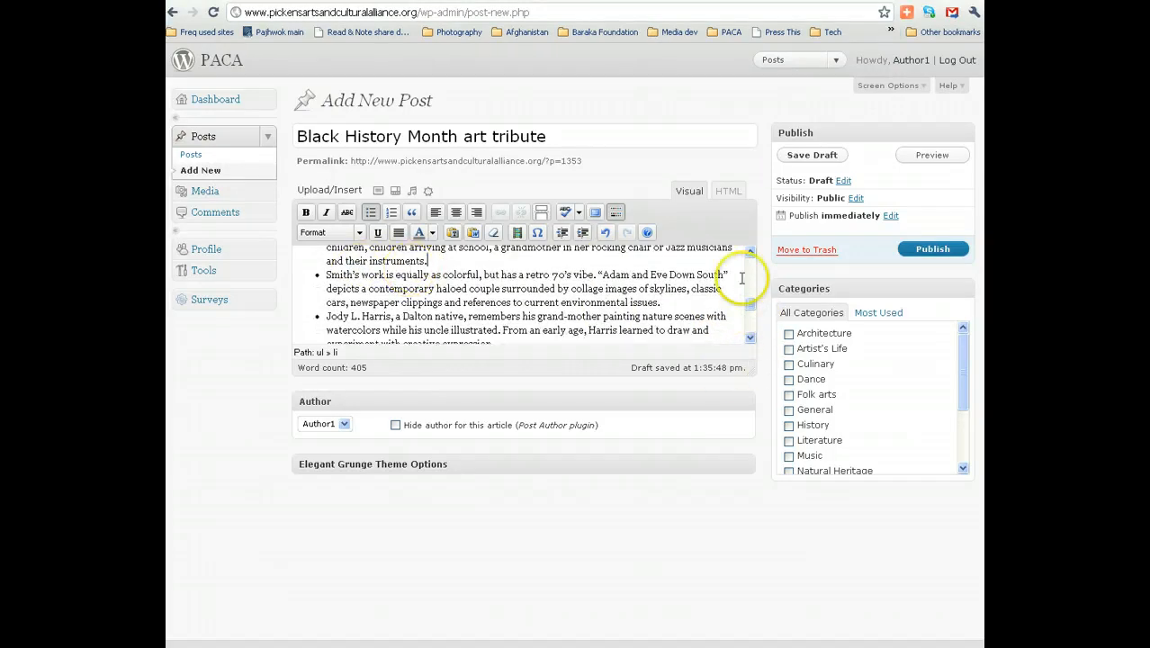
mouse_move(751, 309)
mouse_down()
mouse_move(752, 277)
mouse_move(750, 292)
mouse_up()
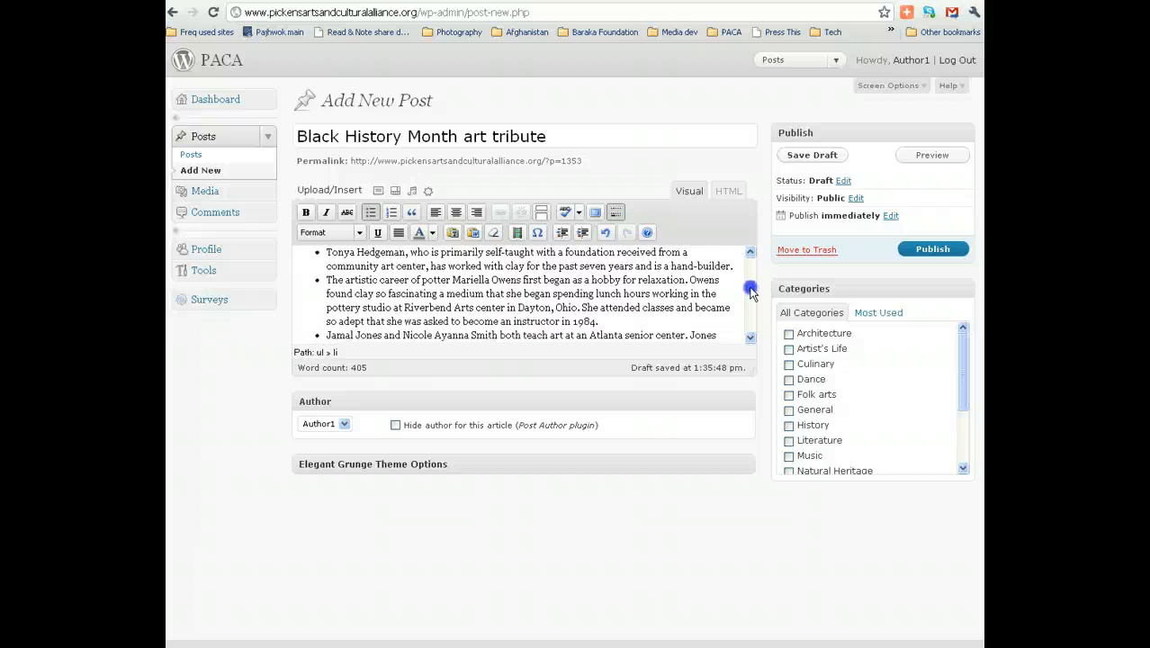
drag(751, 297, 752, 305)
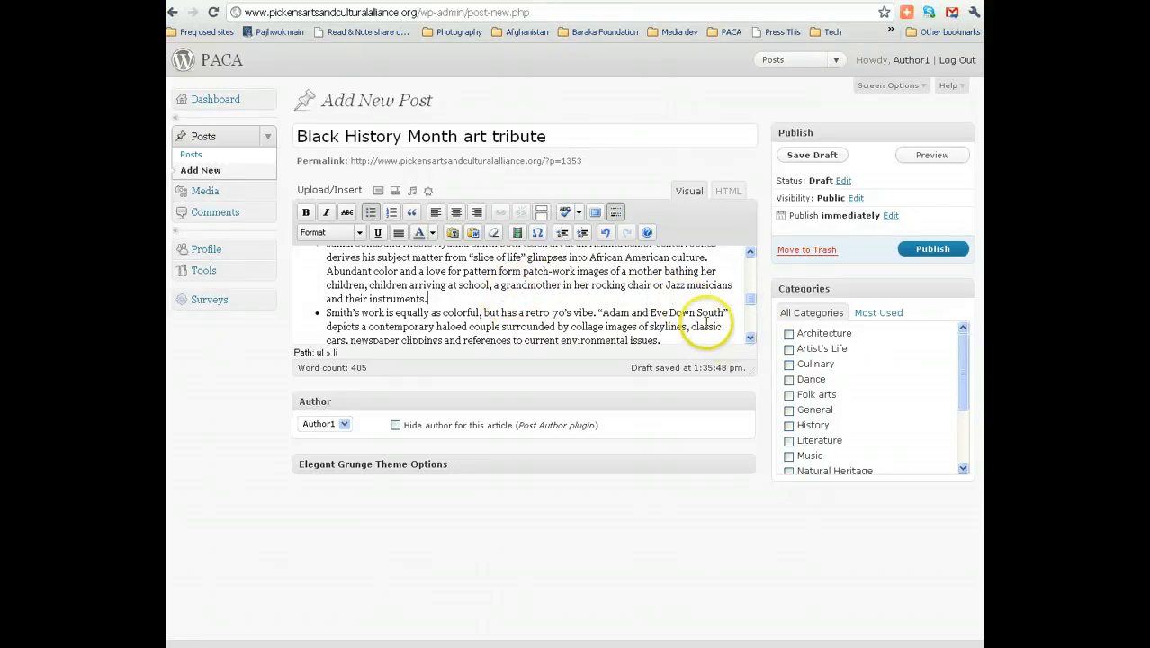
drag(751, 304, 752, 319)
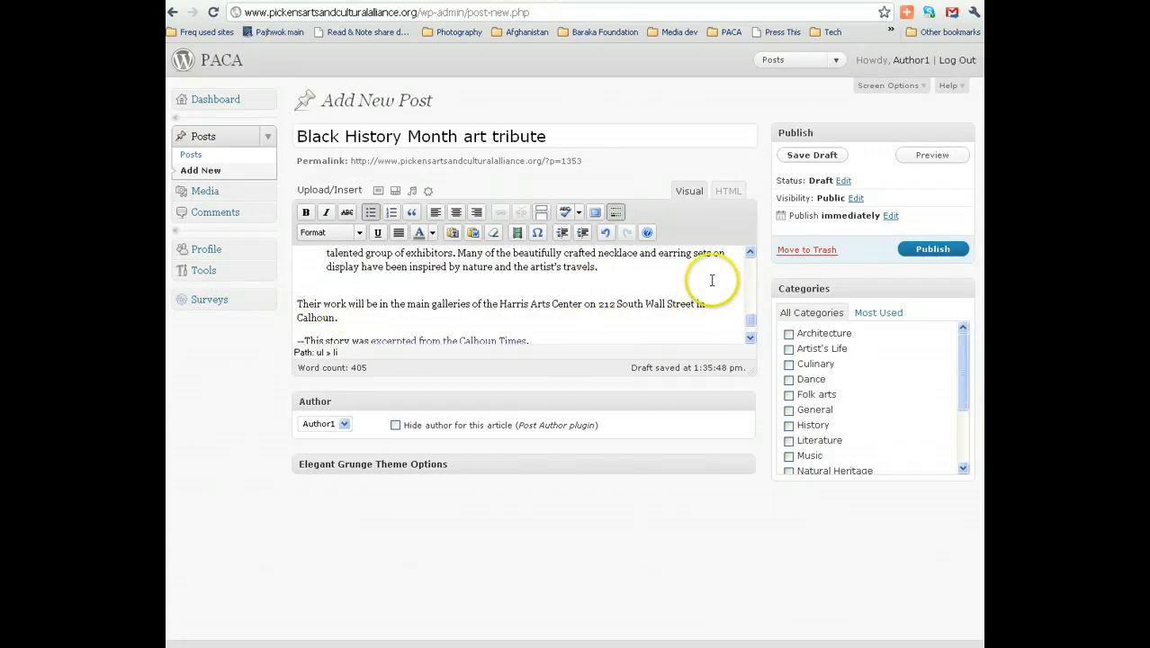
Save the draft, preview the post, and navigate to the site homepage.
click(812, 156)
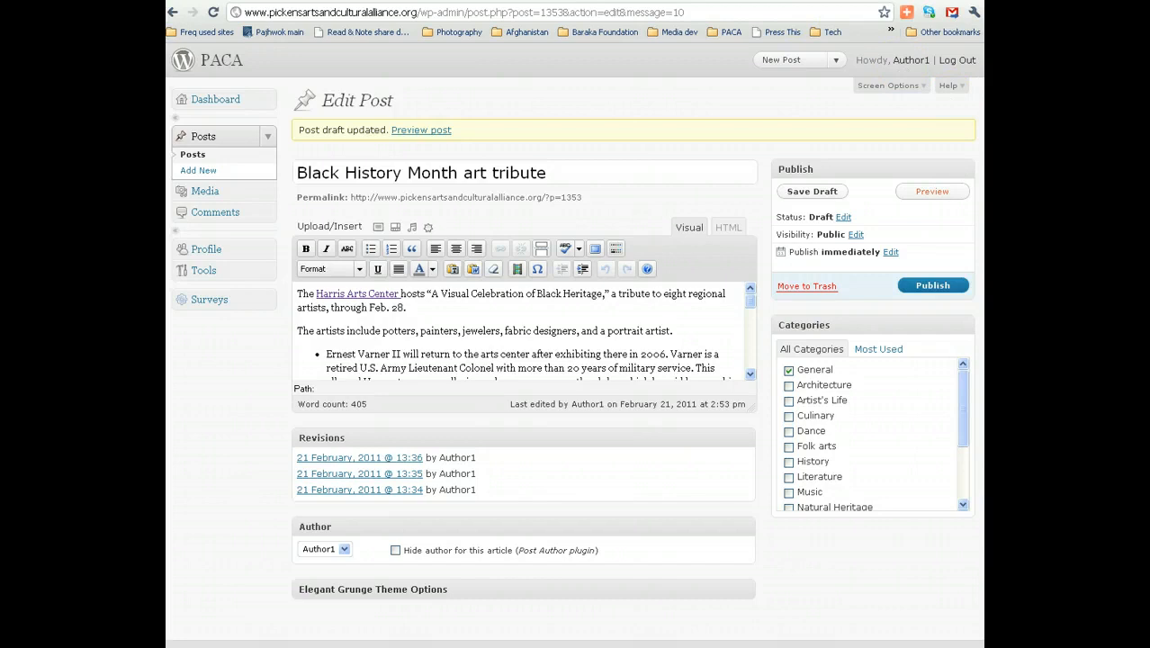
click(808, 0)
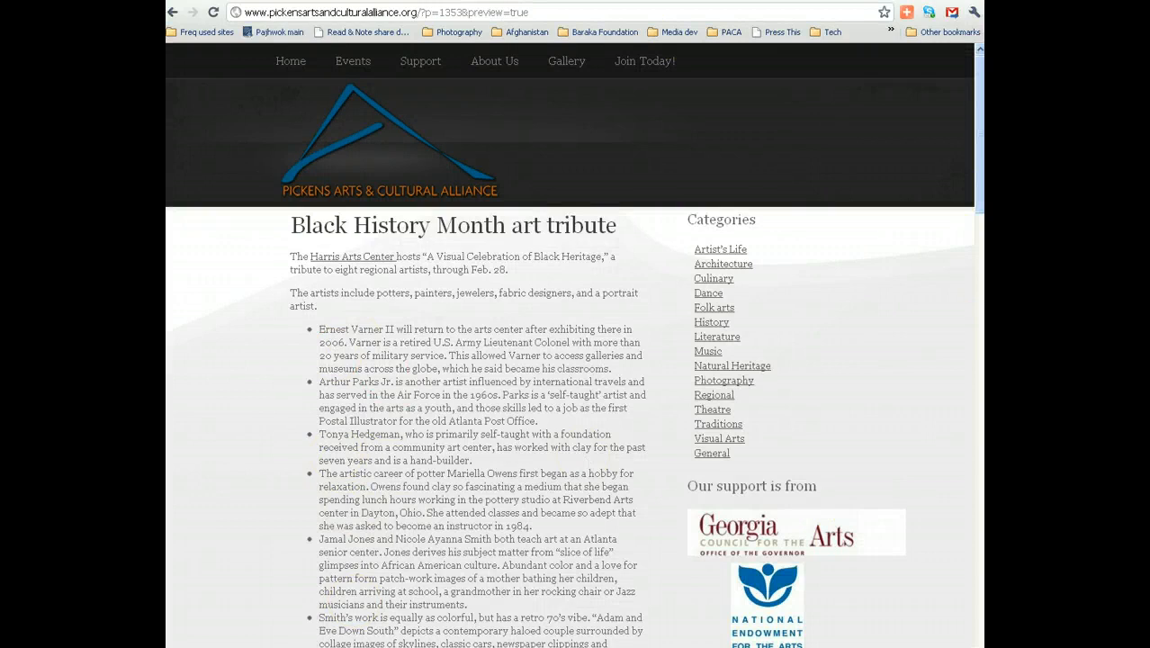
mouse_move(980, 179)
mouse_down()
mouse_move(979, 227)
mouse_move(979, 177)
mouse_up()
click(289, 61)
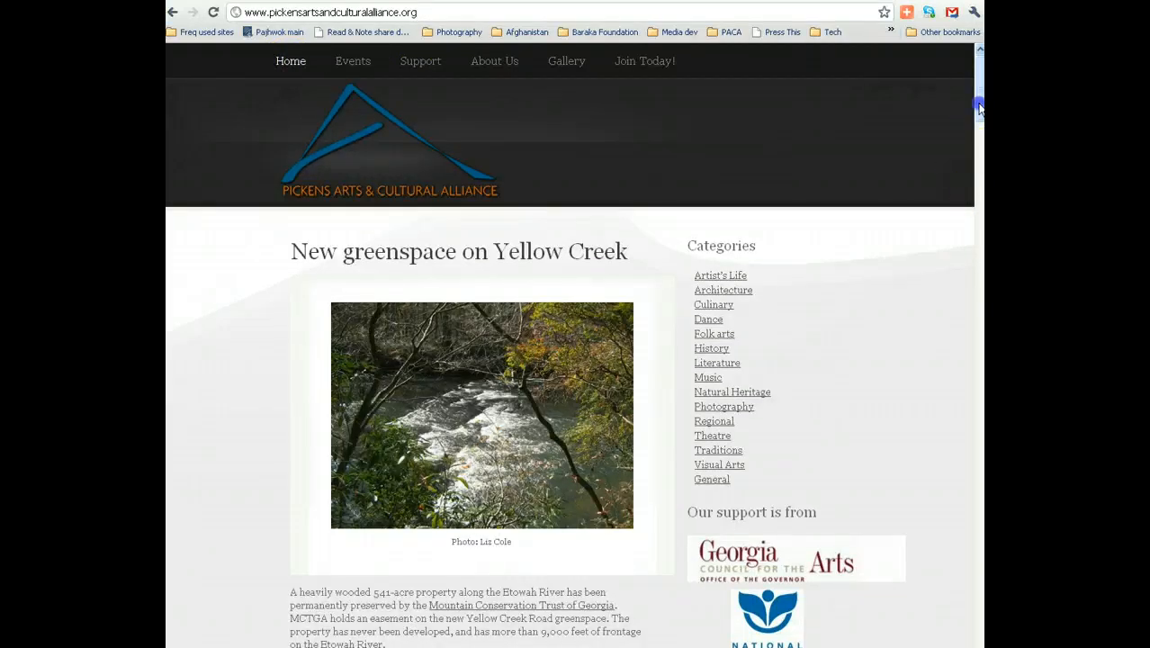
Scroll through the site homepage, then return to the Edit Post screen for the draft.
drag(980, 108, 979, 164)
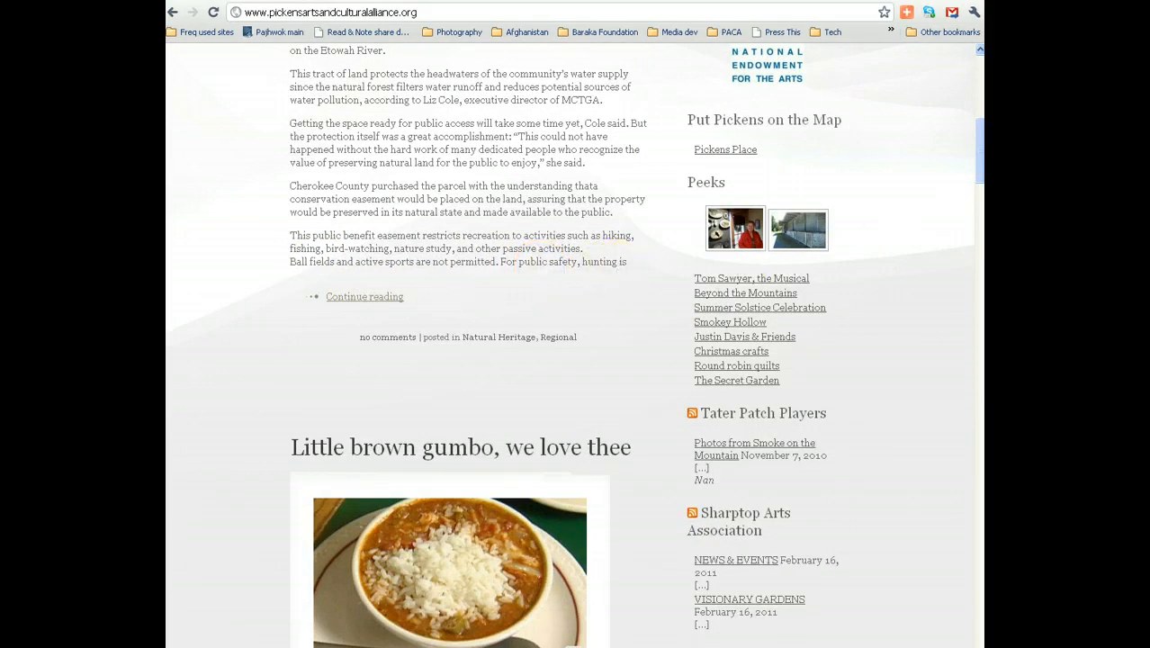
mouse_move(981, 158)
mouse_down()
mouse_move(981, 171)
mouse_move(982, 142)
mouse_up()
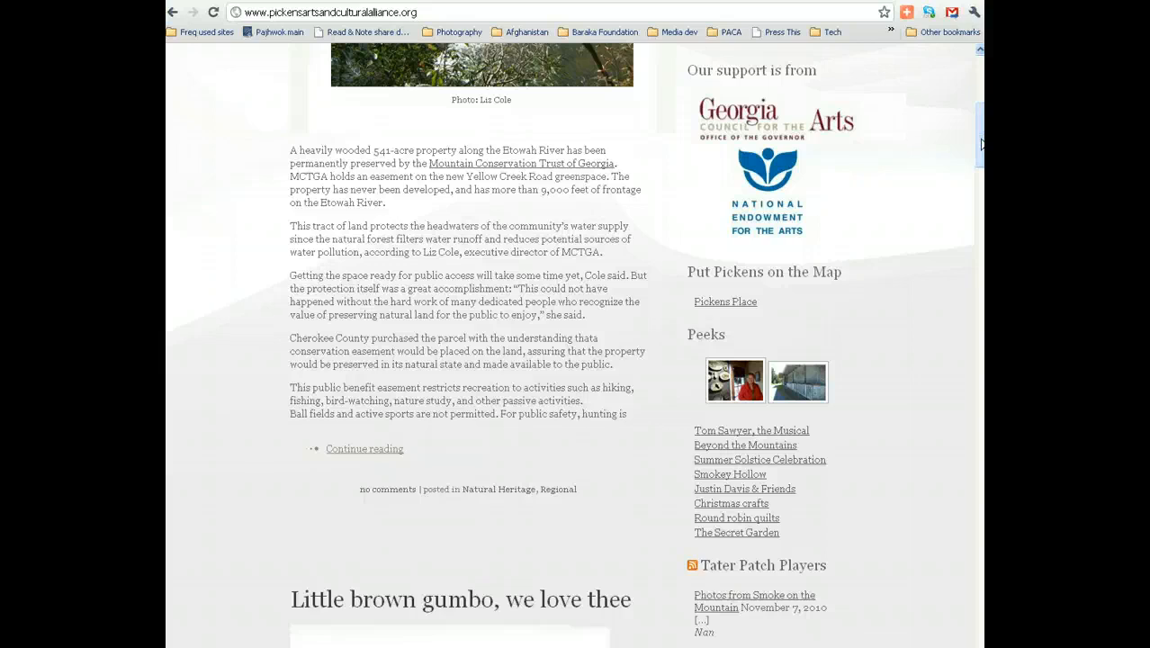
drag(981, 142, 972, 196)
drag(390, 584, 395, 583)
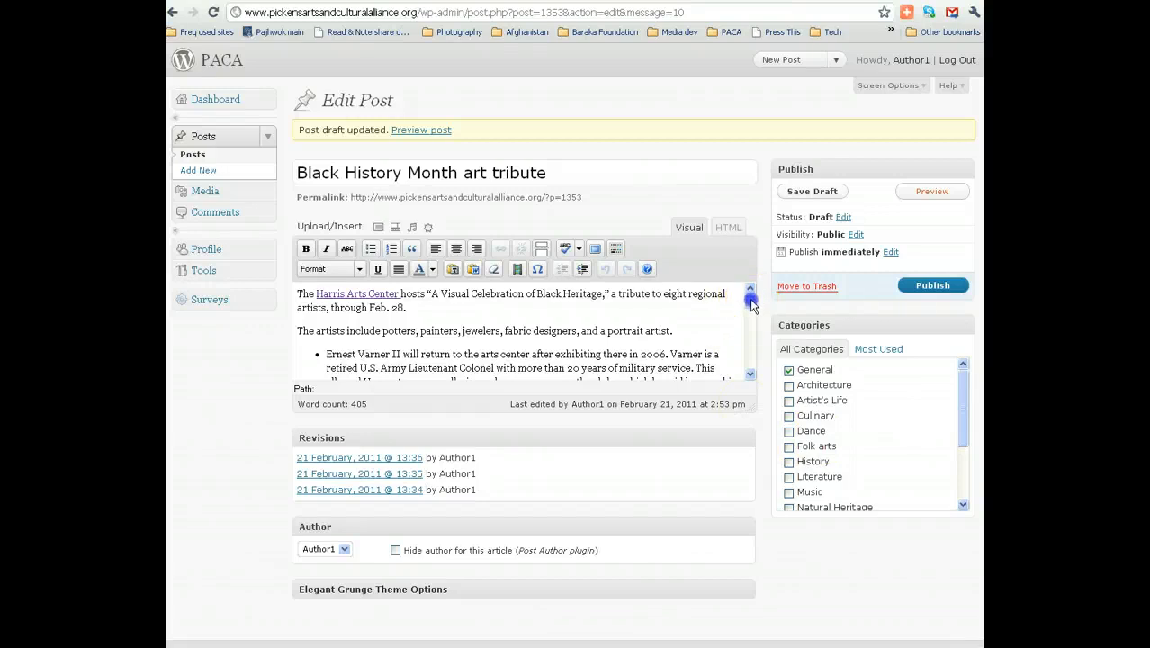
Insert a More tag after 'from' in the third artist bullet and save the draft.
drag(751, 306, 752, 310)
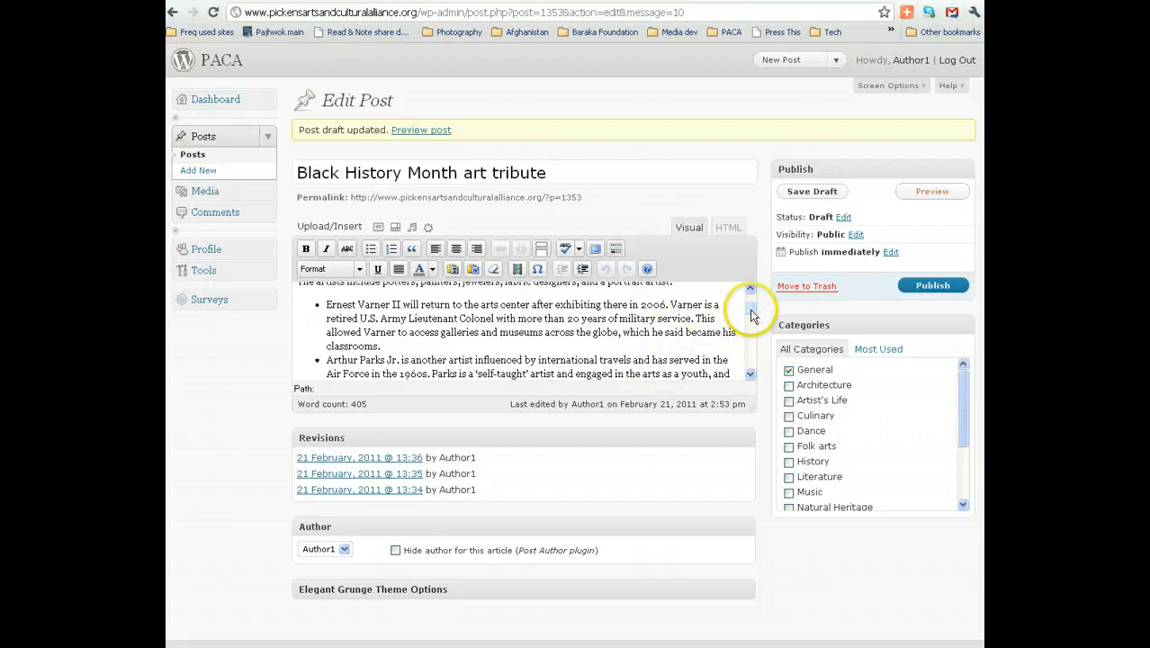
drag(752, 310, 752, 324)
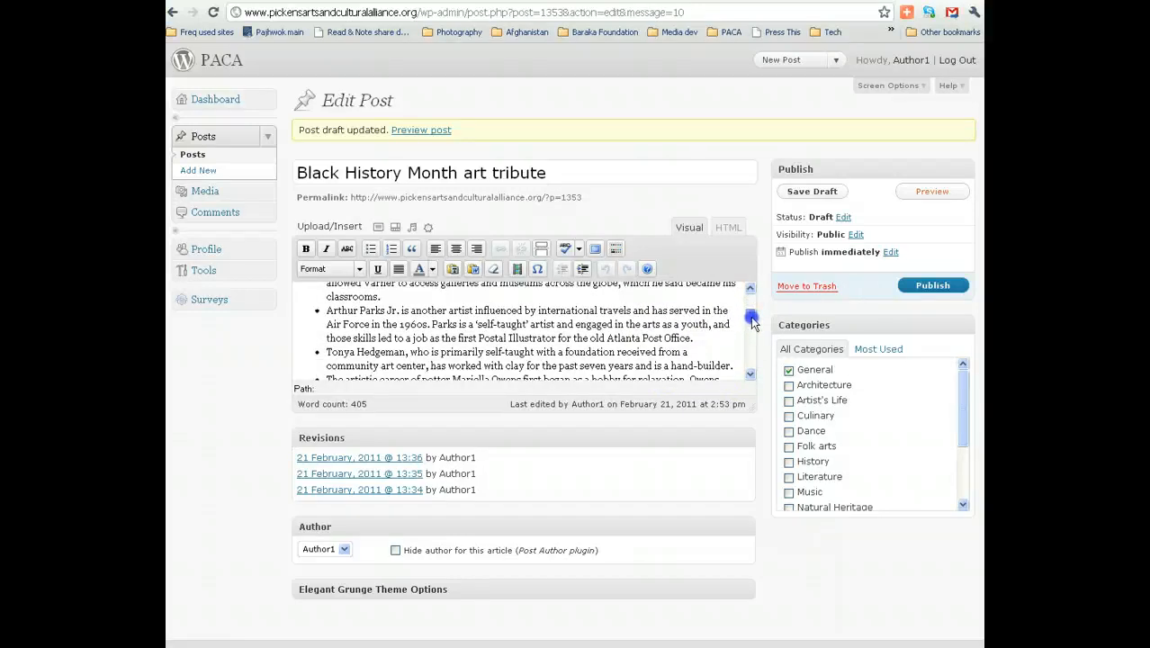
drag(752, 324, 751, 326)
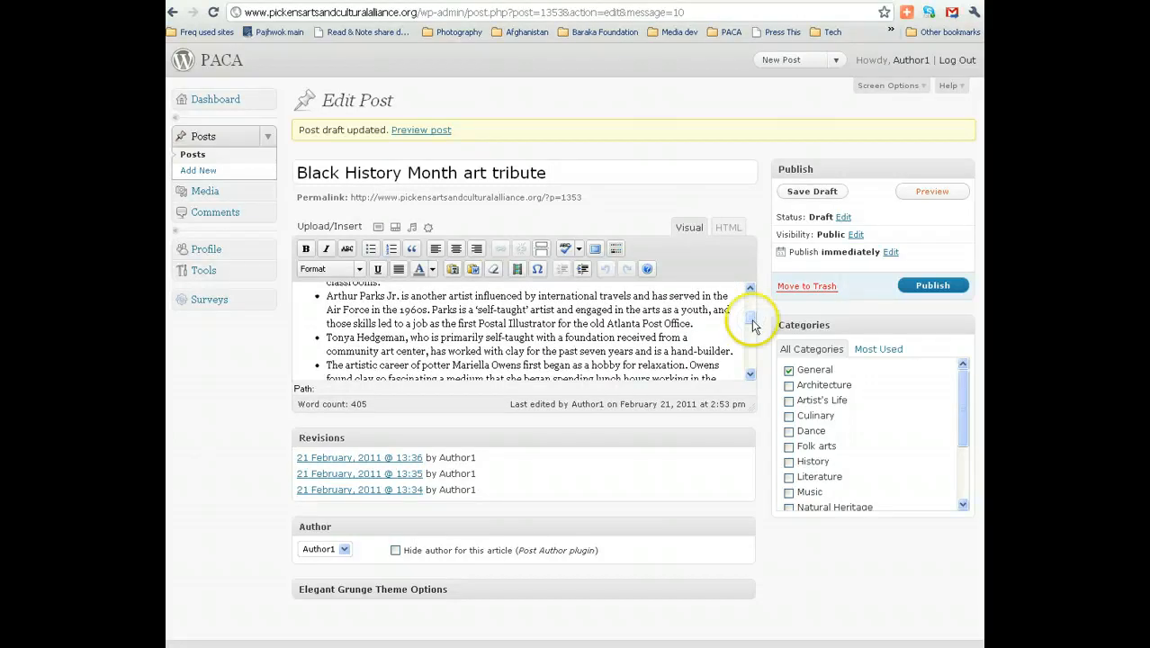
click(684, 337)
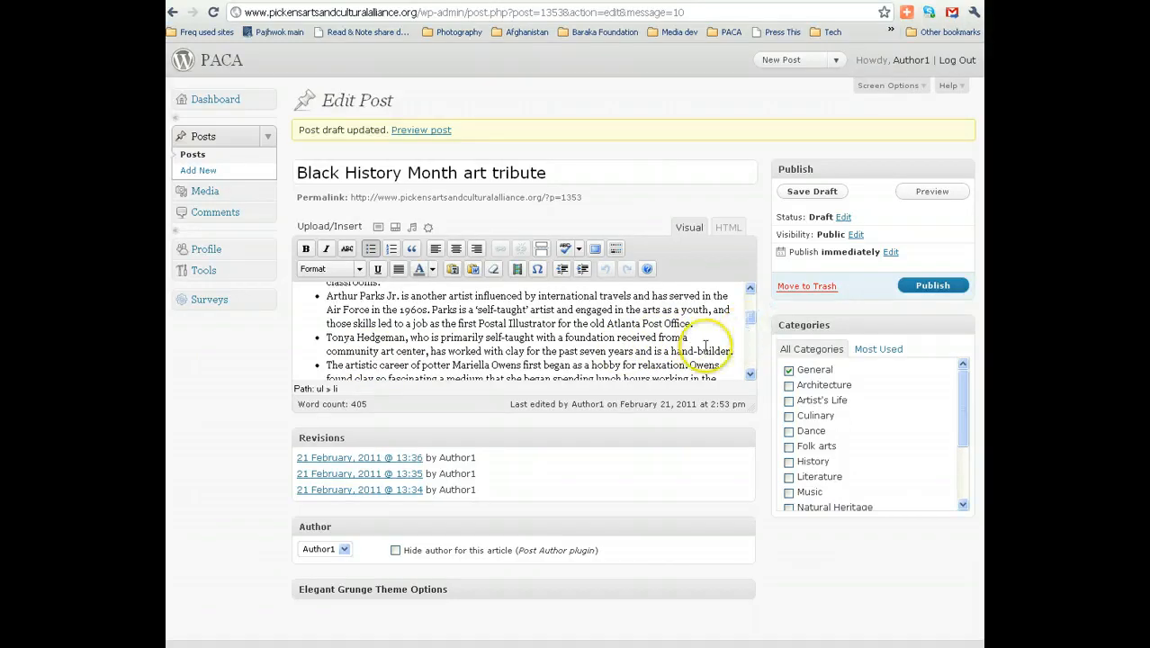
click(541, 255)
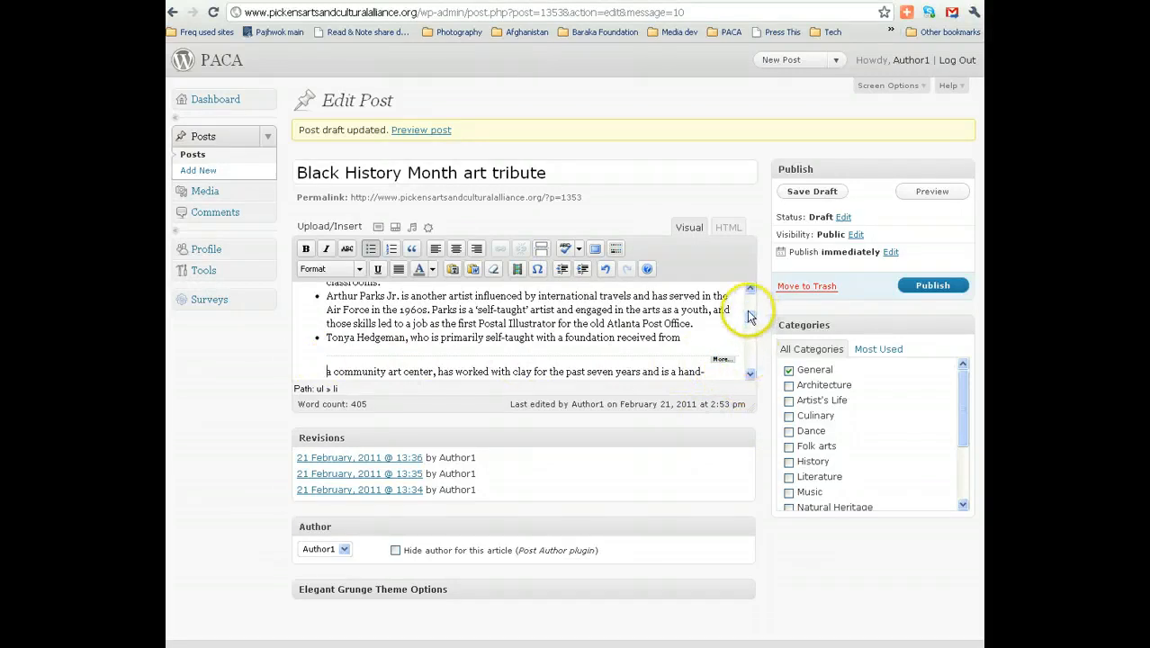
drag(750, 317, 752, 300)
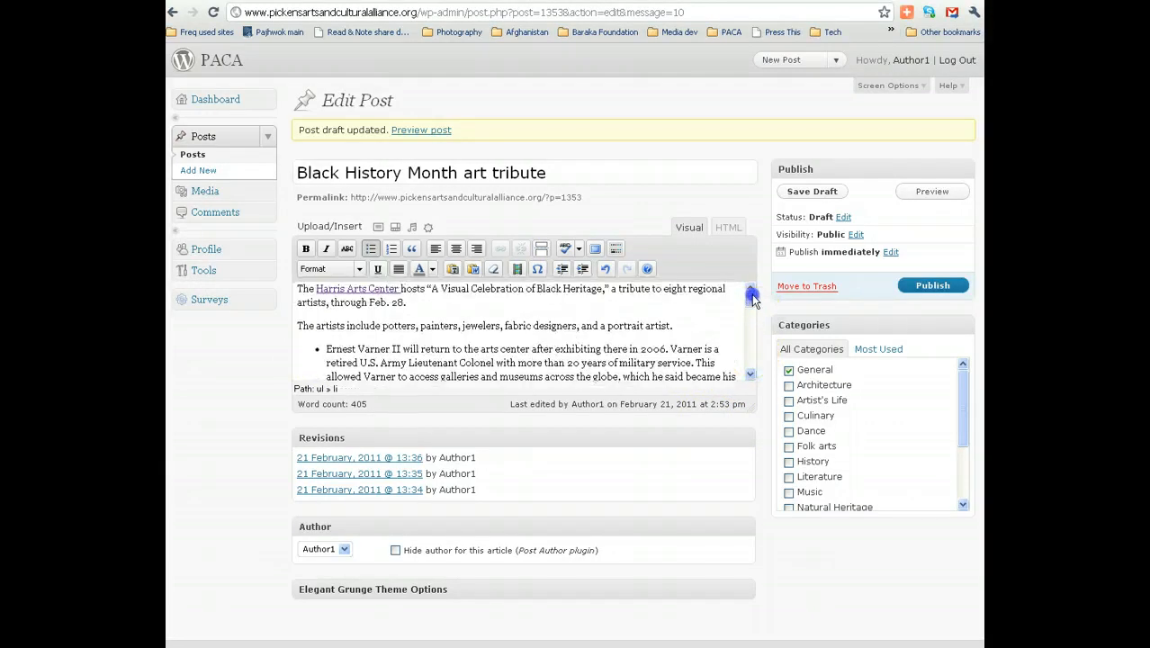
click(806, 192)
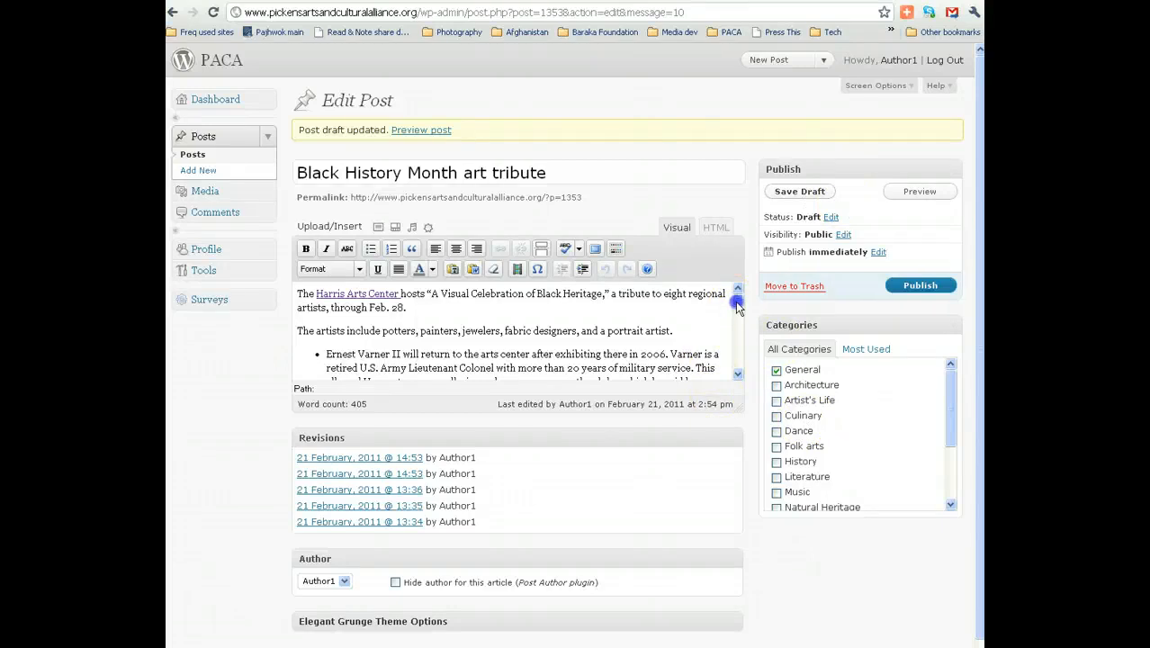
Make the date text 'through Feb. 28' bold, leaving the period unbolded.
scroll(736, 306, down, 1)
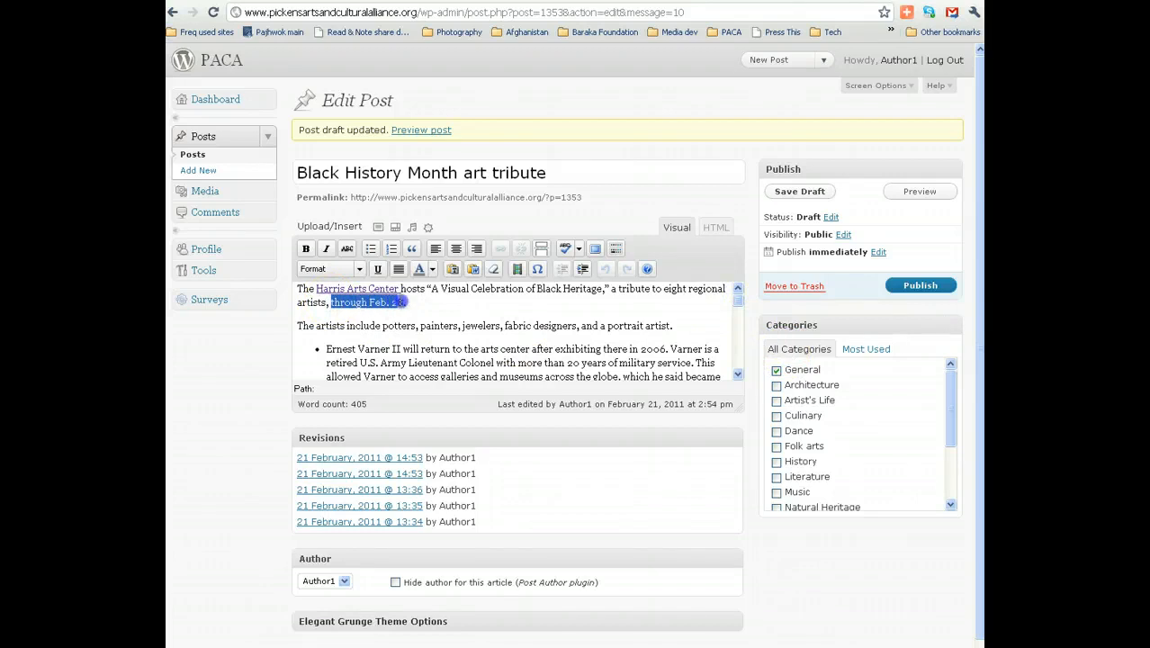
key(shift+Left)
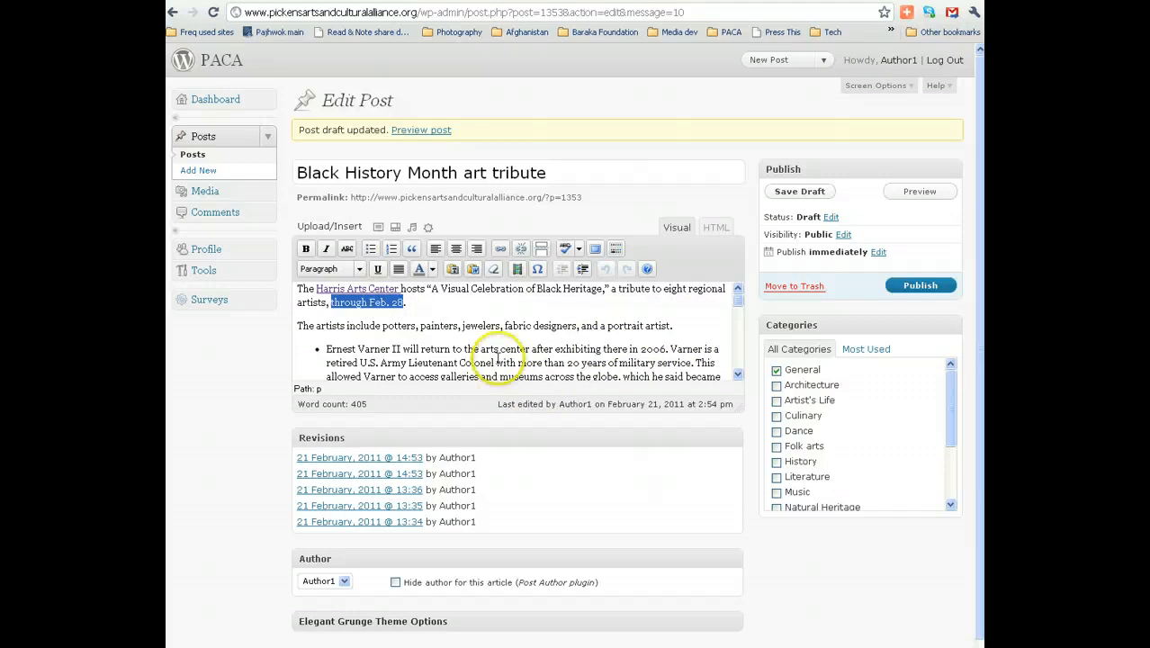
click(306, 250)
click(496, 349)
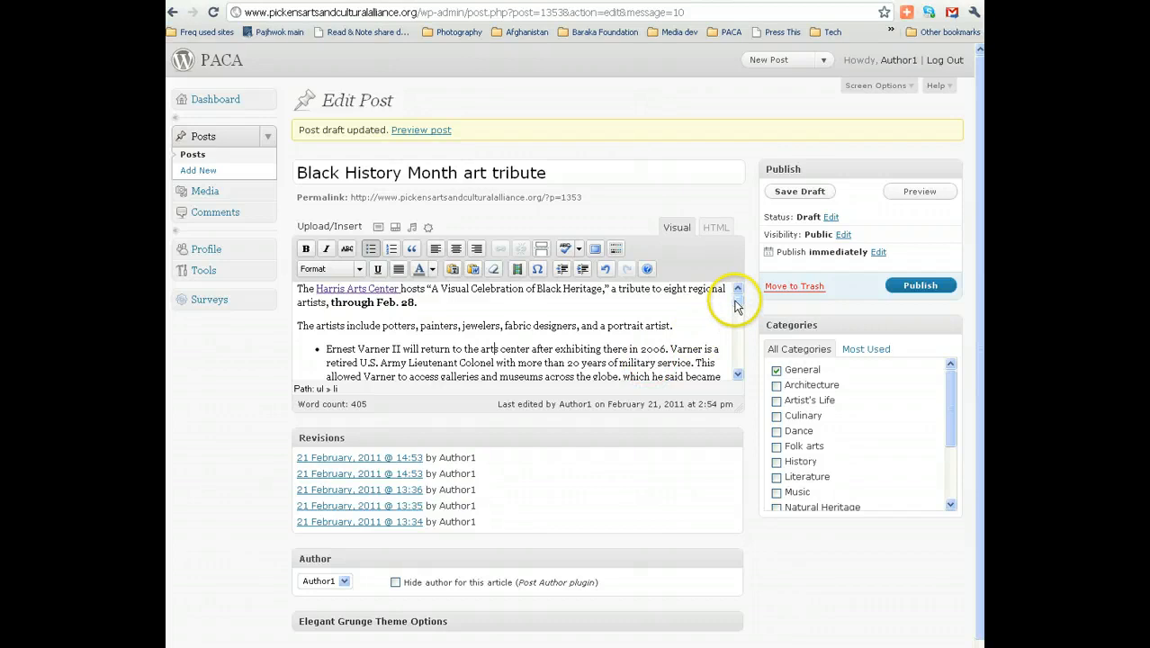
Bold the gallery address '212 South Wall Street' in the closing paragraph.
drag(738, 306, 738, 367)
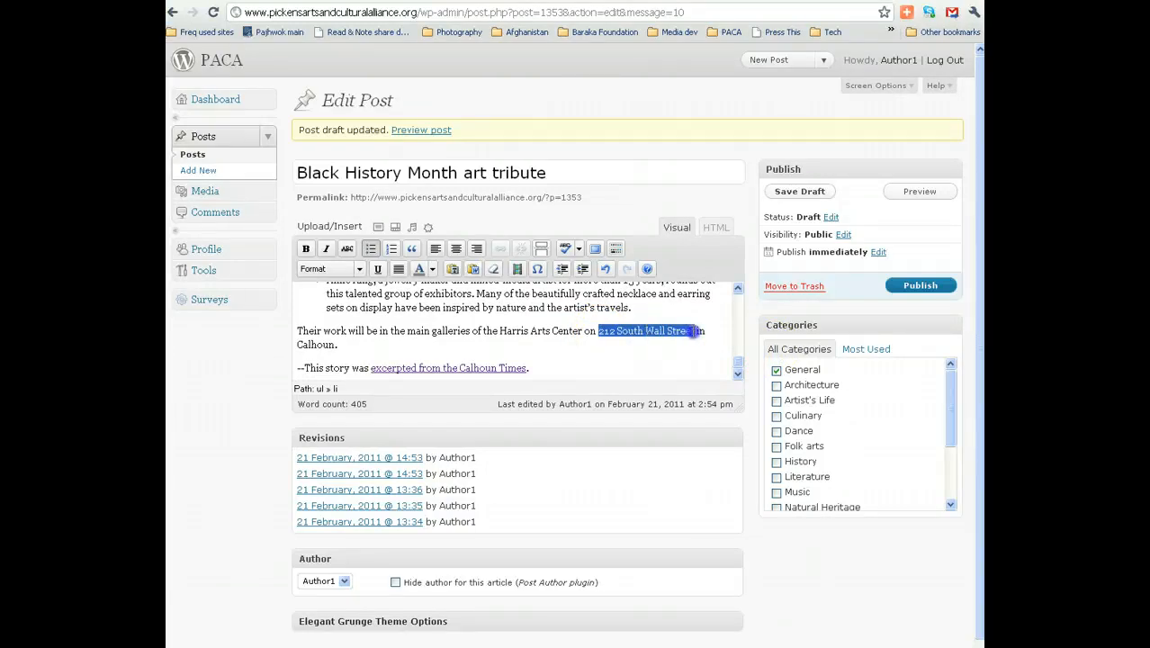
drag(693, 332, 696, 331)
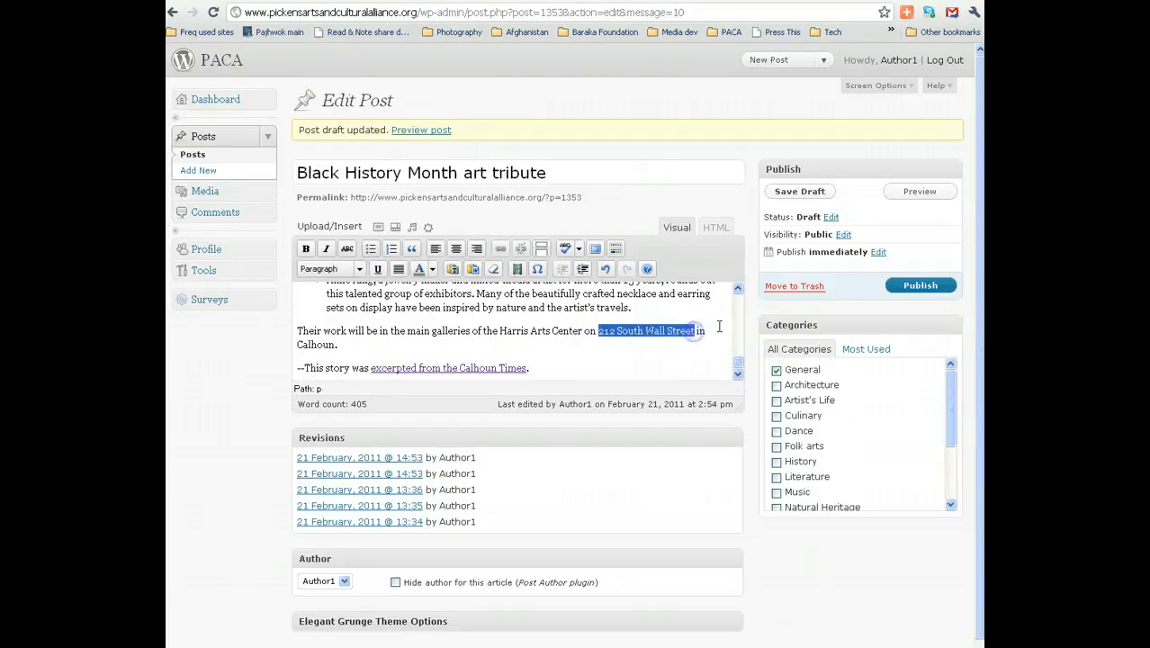
click(306, 249)
click(530, 331)
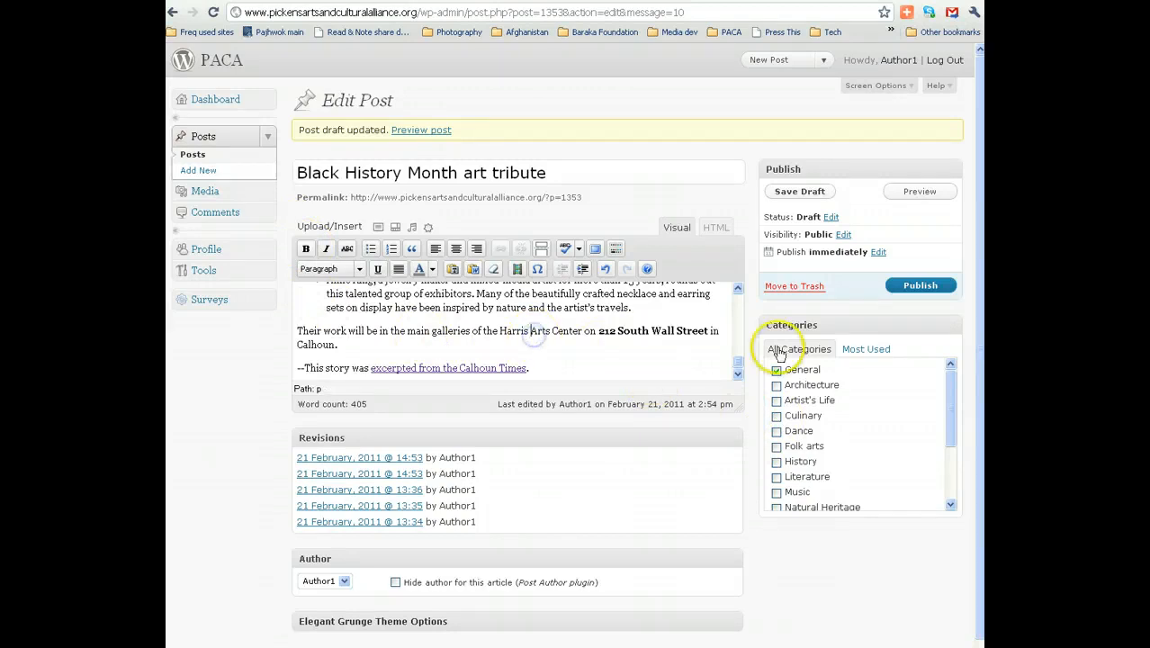
drag(737, 362, 737, 308)
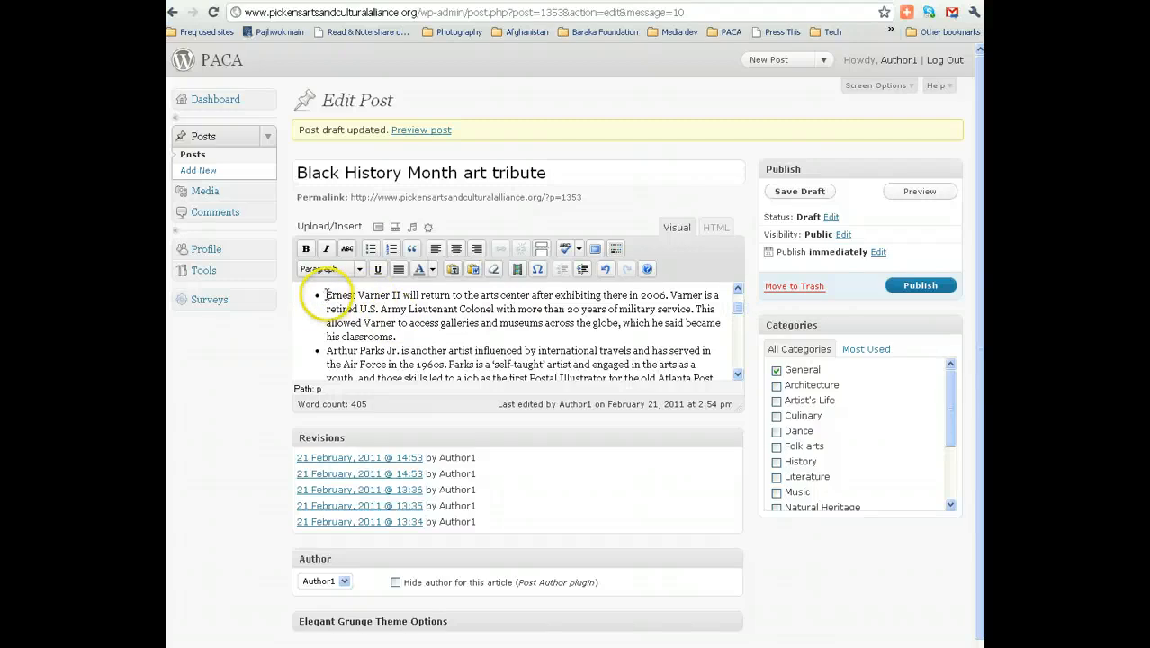
Bold the names of the first three artists in the bulleted list.
drag(396, 295, 402, 295)
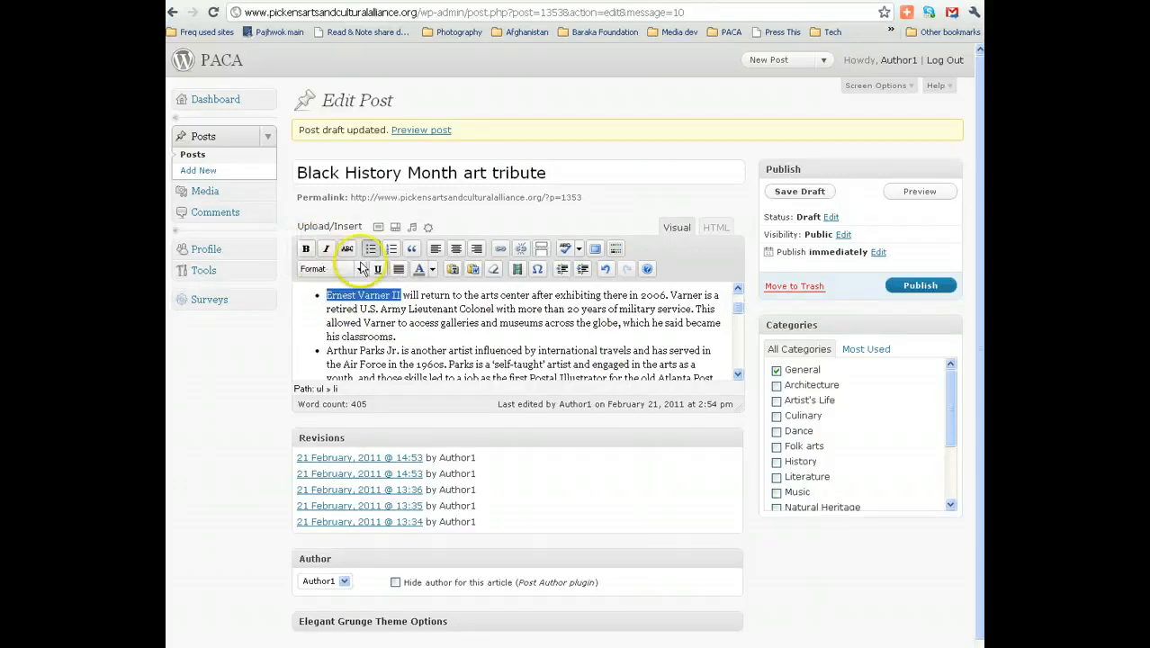
click(305, 250)
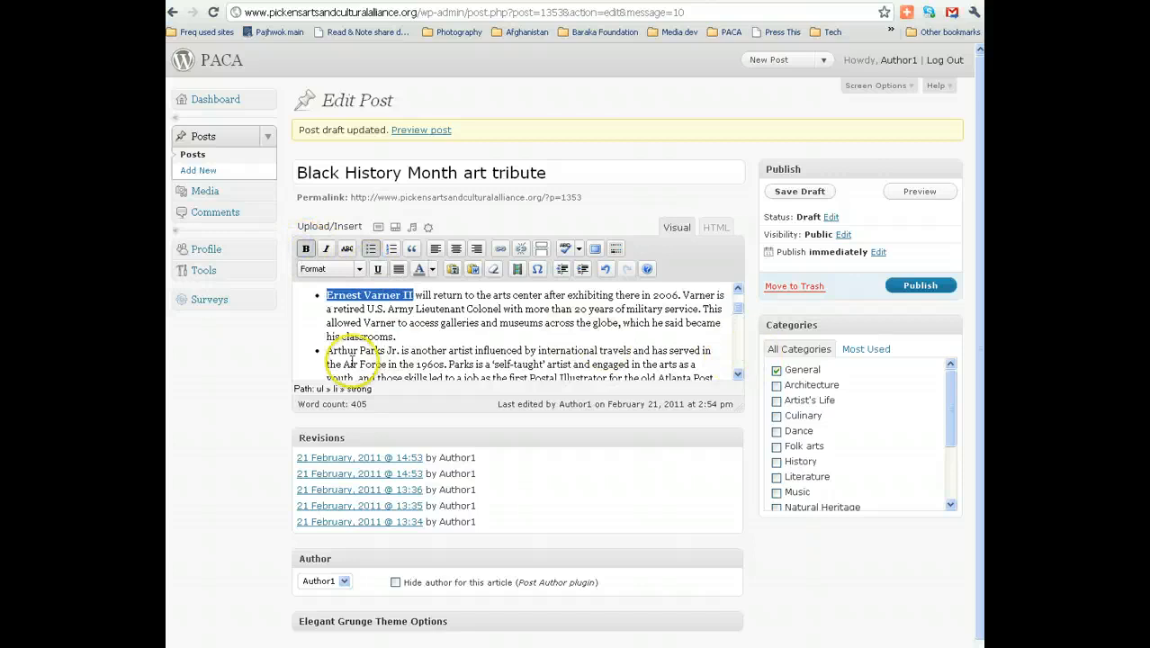
drag(328, 350, 371, 351)
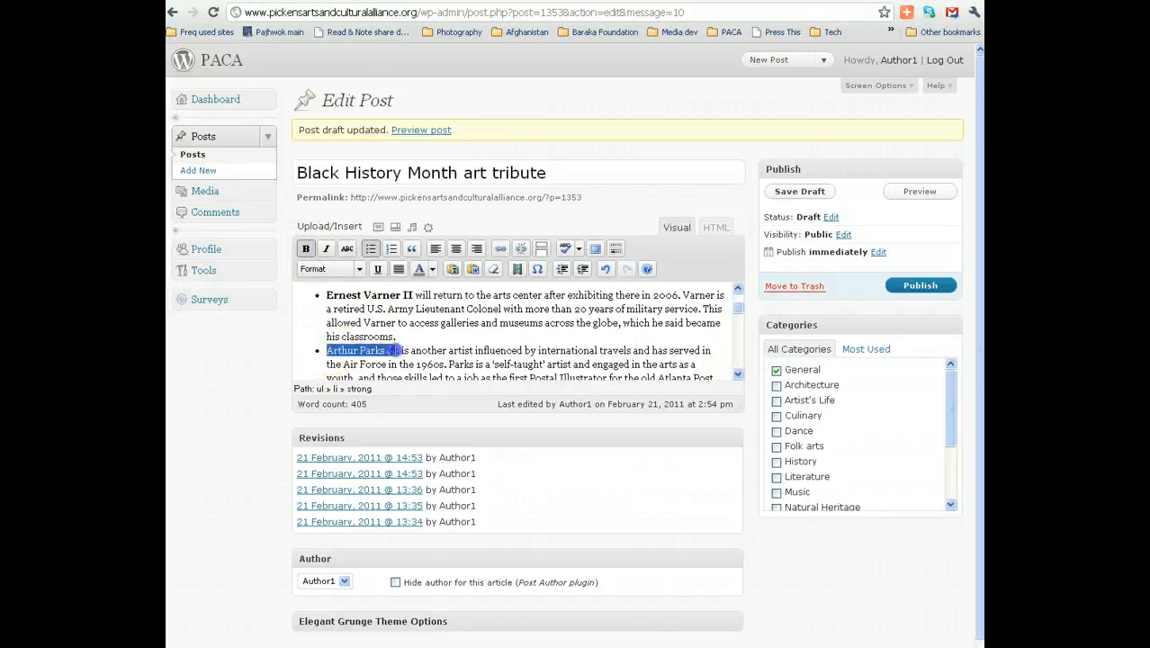
click(305, 249)
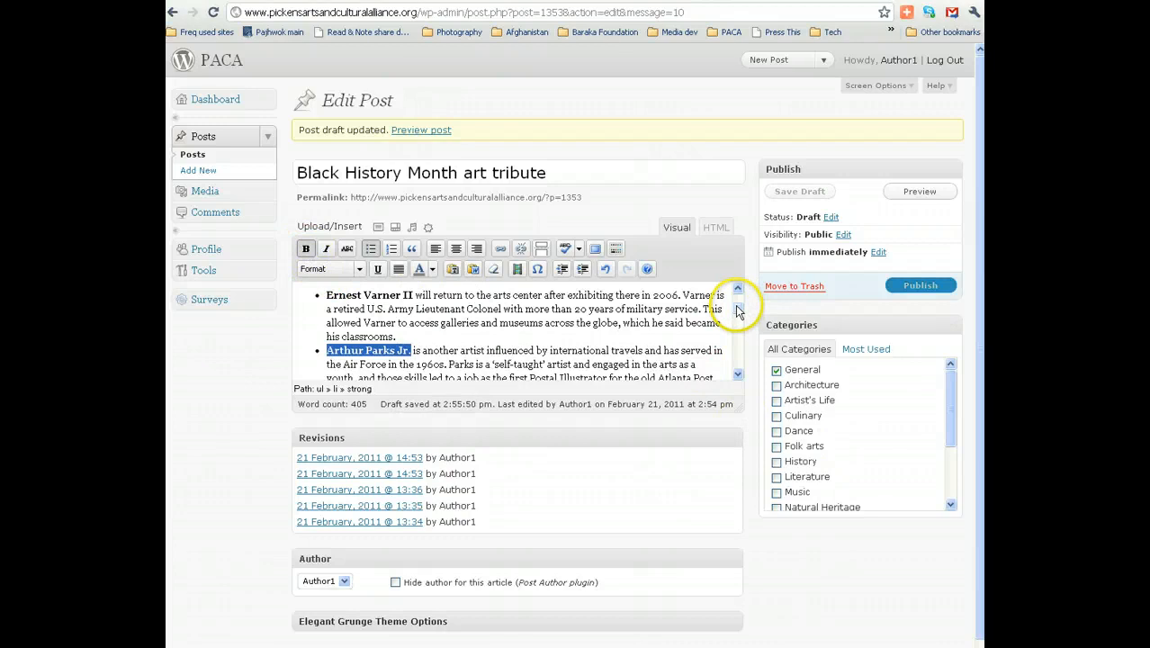
drag(739, 311, 736, 321)
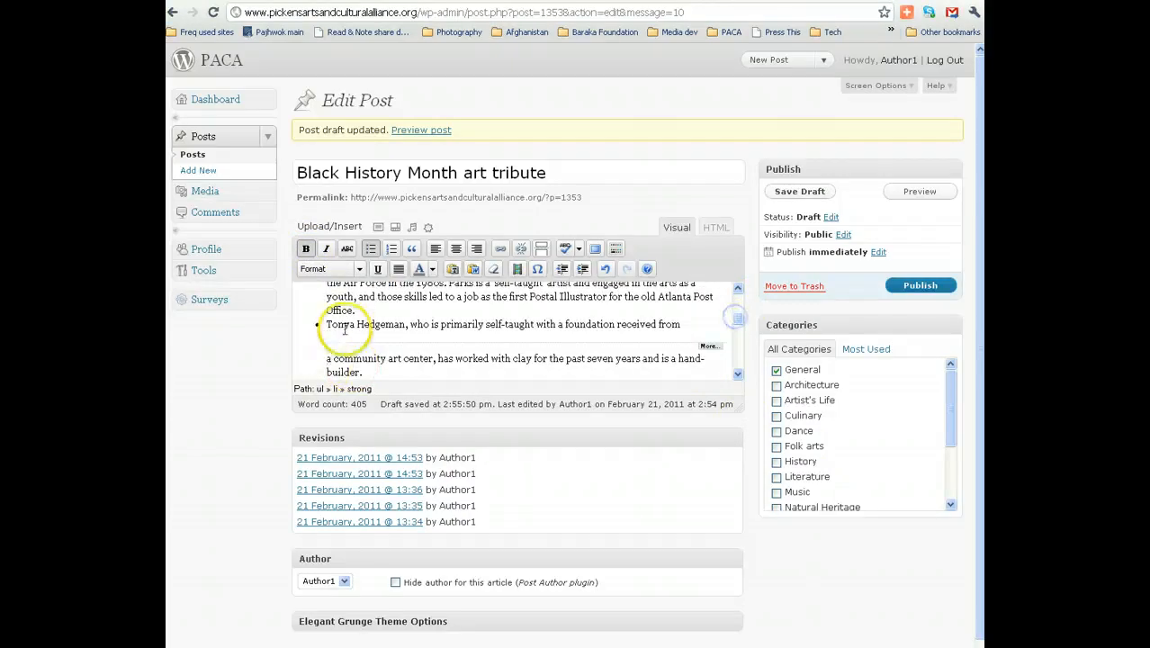
drag(326, 325, 345, 326)
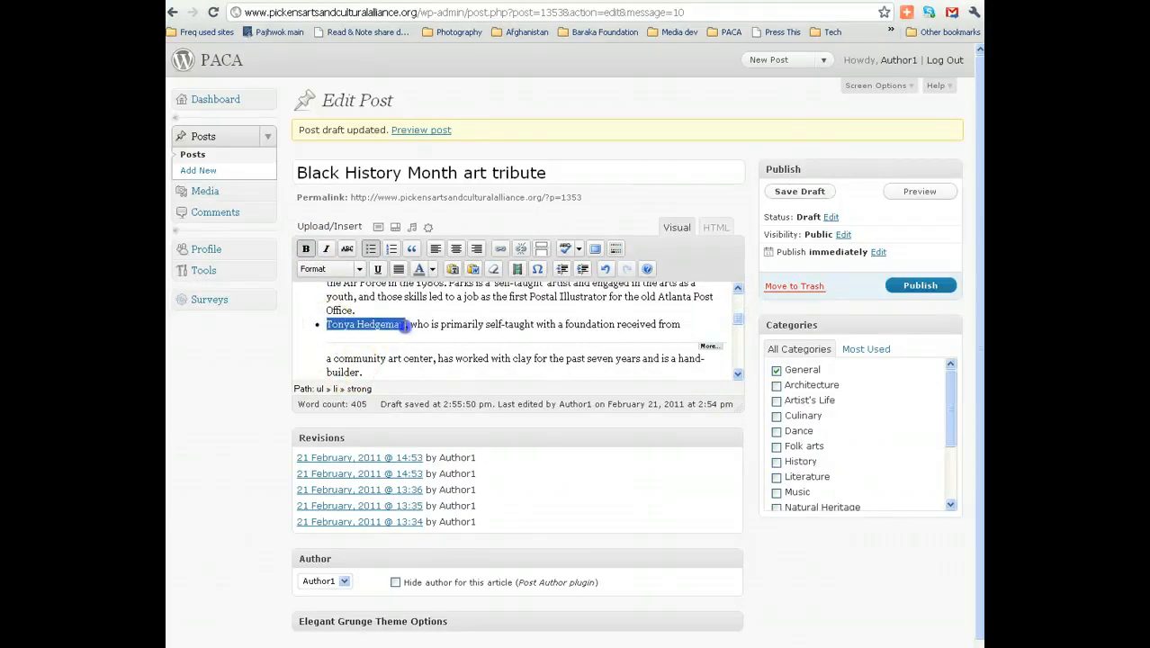
click(305, 249)
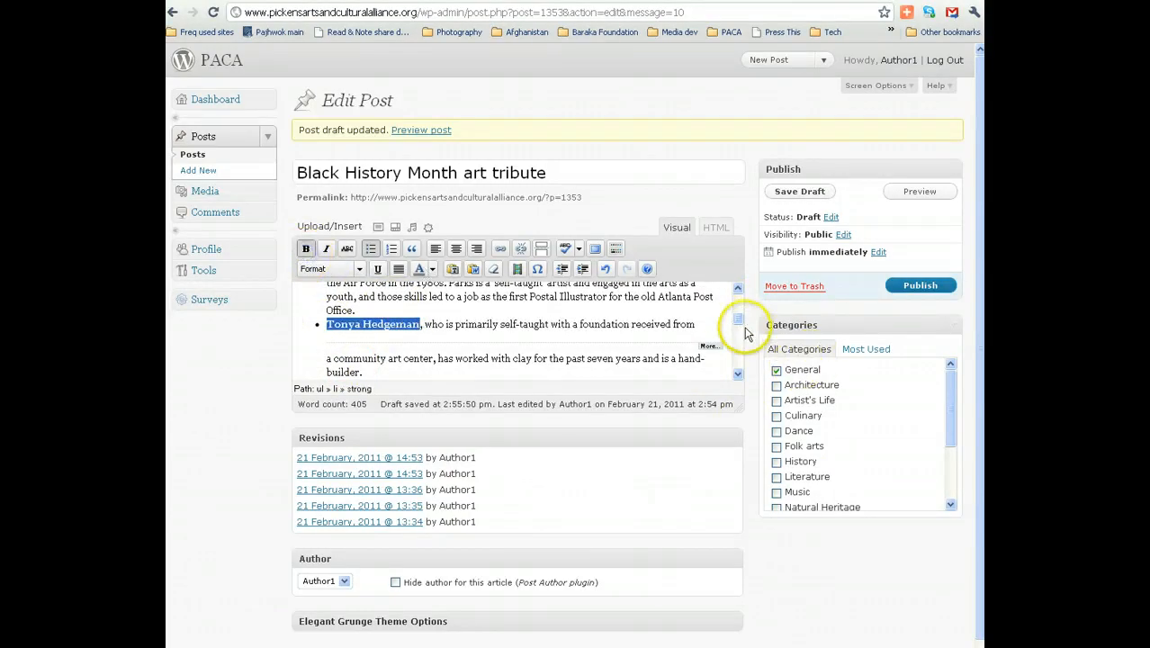
drag(734, 322, 739, 332)
Bold the potter's name and the two art teachers' names in the next bullets.
drag(453, 298, 521, 299)
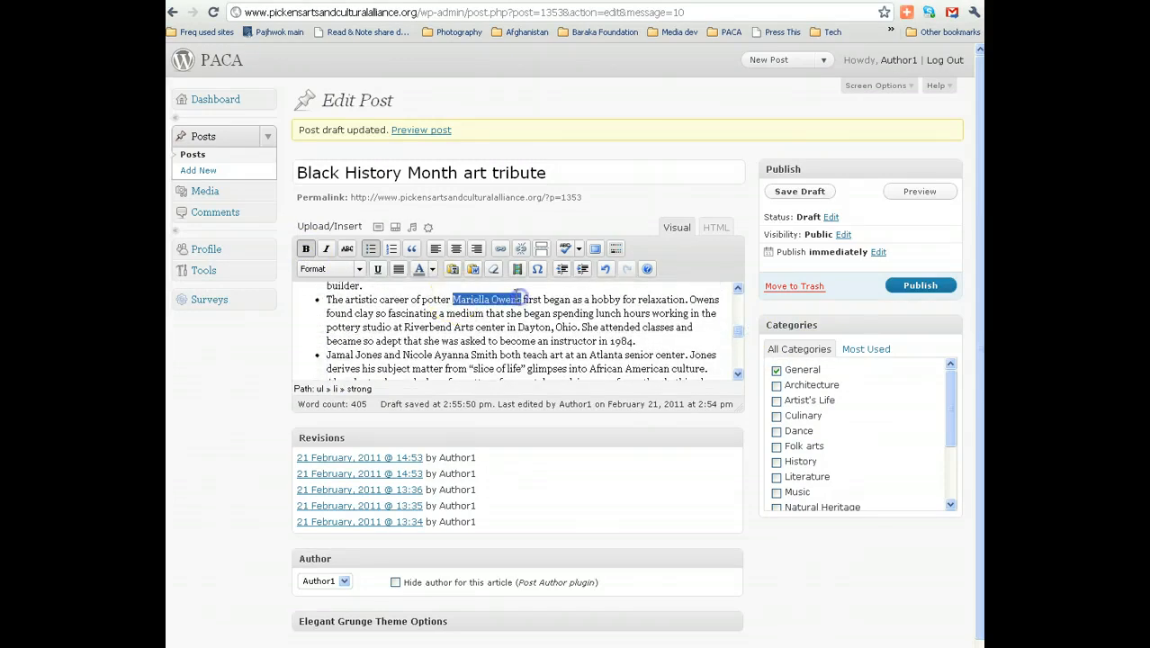
click(305, 248)
scroll(738, 331, down, 2)
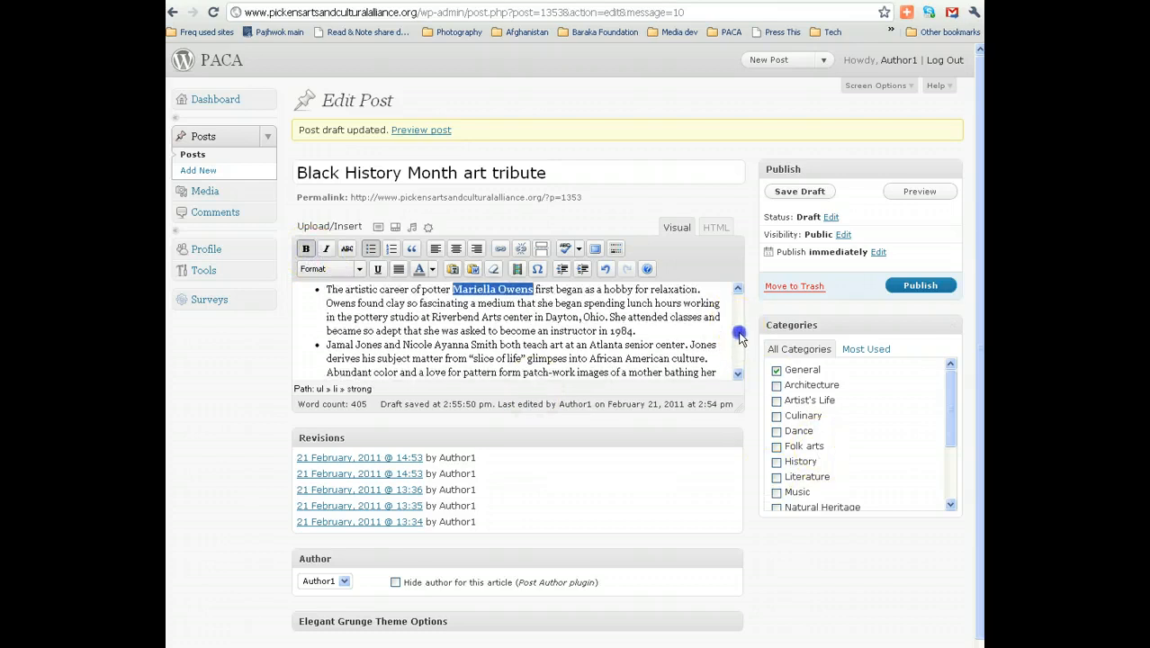
drag(325, 317, 522, 318)
click(306, 251)
click(305, 250)
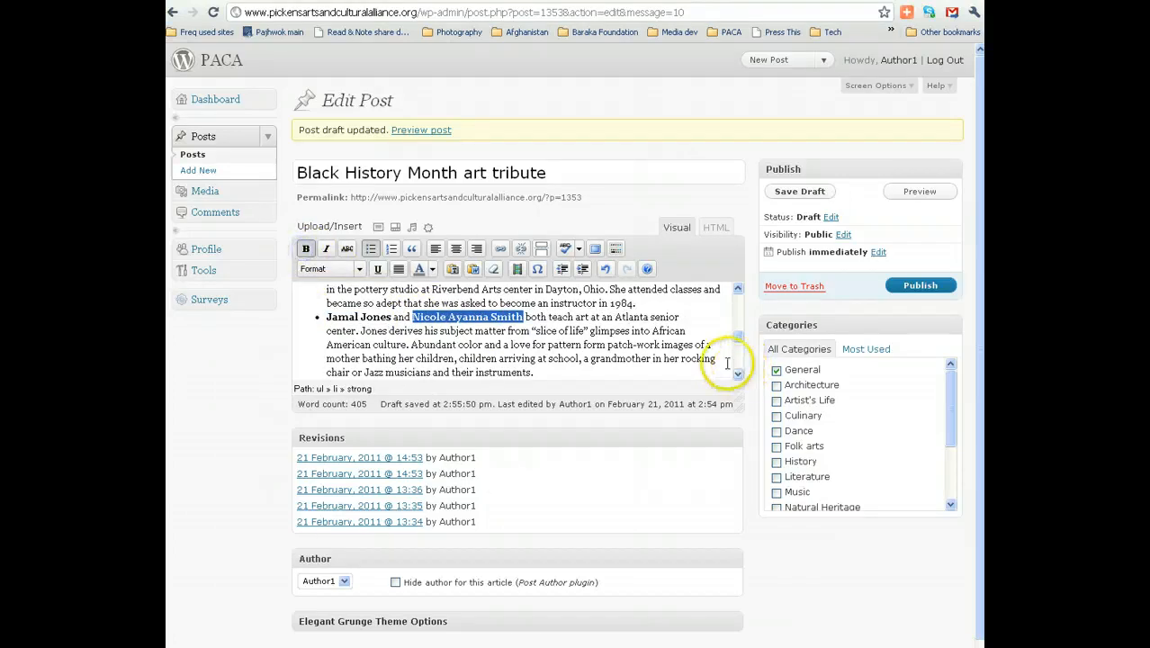
drag(737, 340, 741, 357)
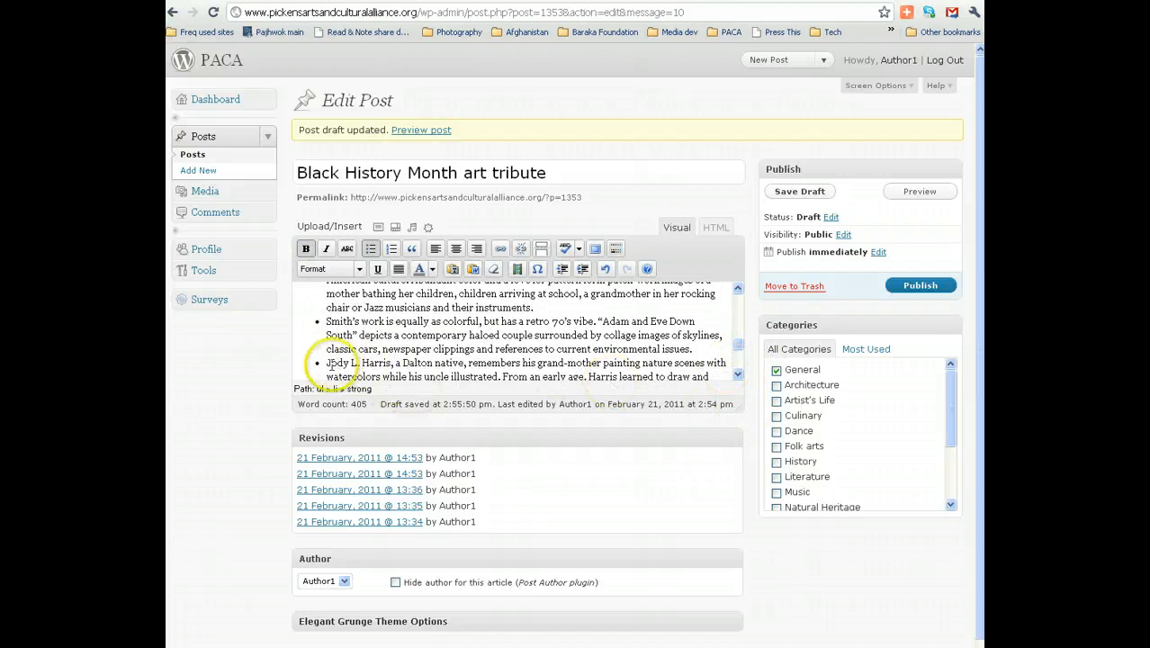
Bold the Dalton native artist's and jewelry maker's names, then review the list.
drag(331, 364, 393, 364)
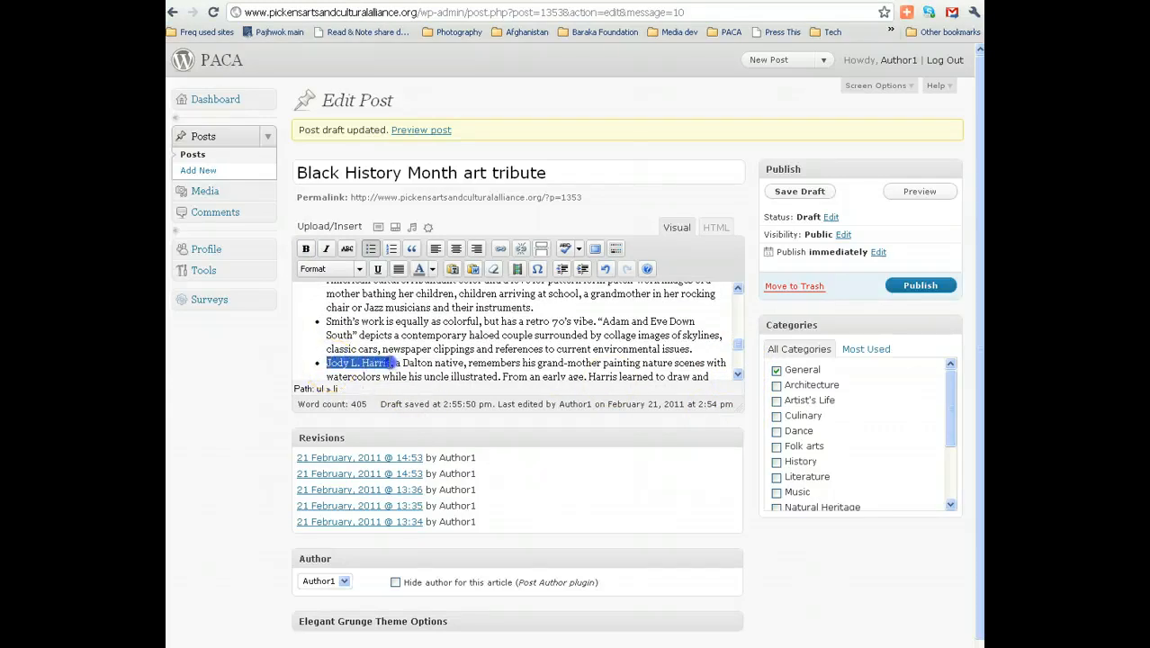
click(306, 248)
drag(738, 345, 738, 356)
click(333, 351)
drag(332, 351, 382, 351)
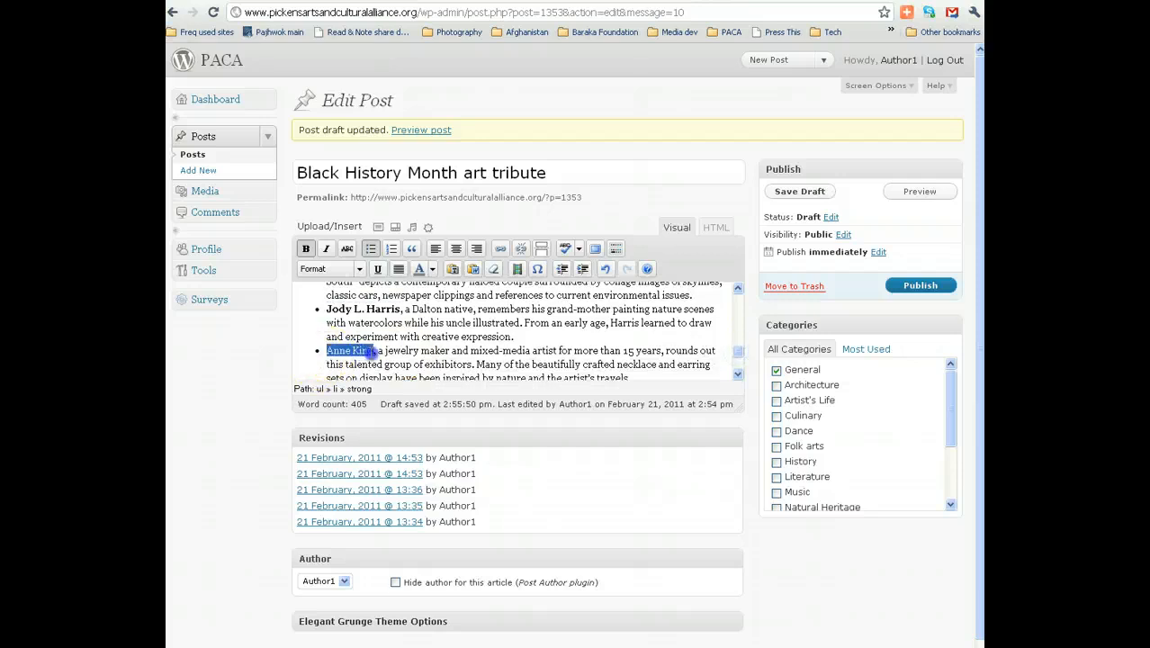
click(306, 248)
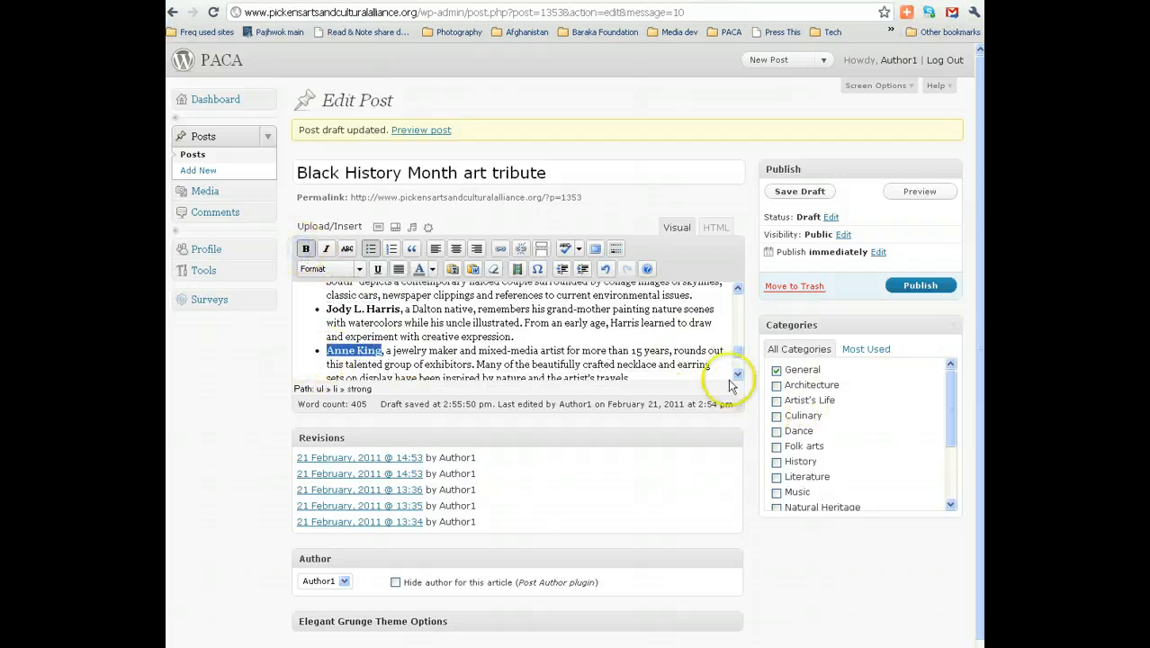
drag(739, 360, 737, 335)
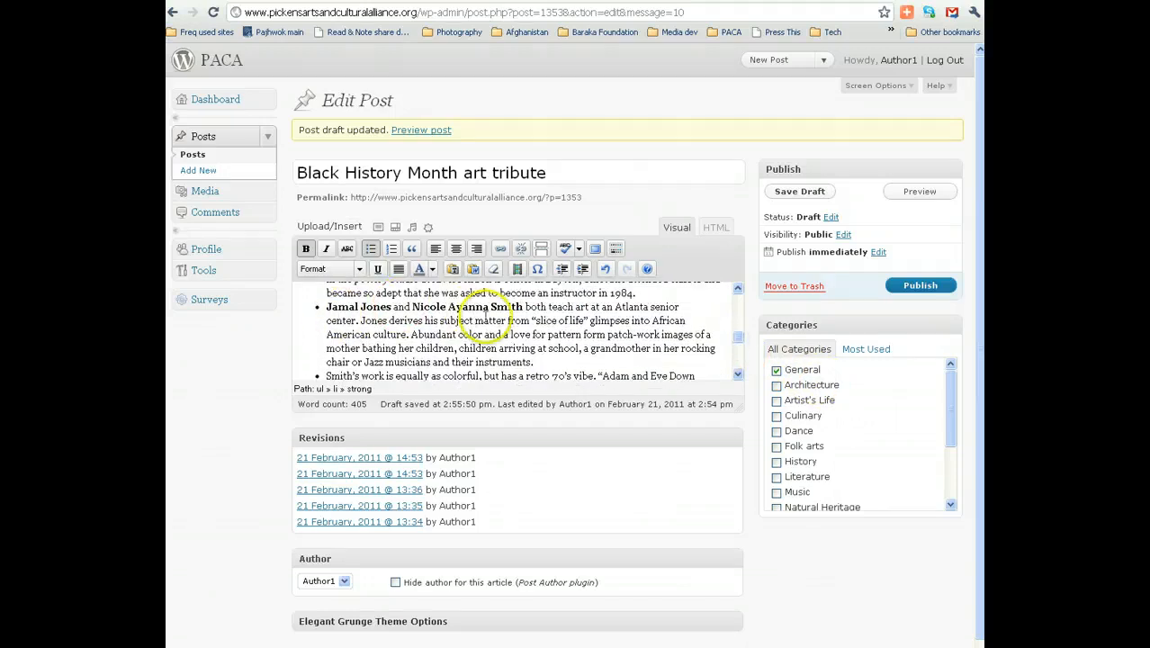
click(739, 338)
drag(738, 338, 740, 366)
click(738, 340)
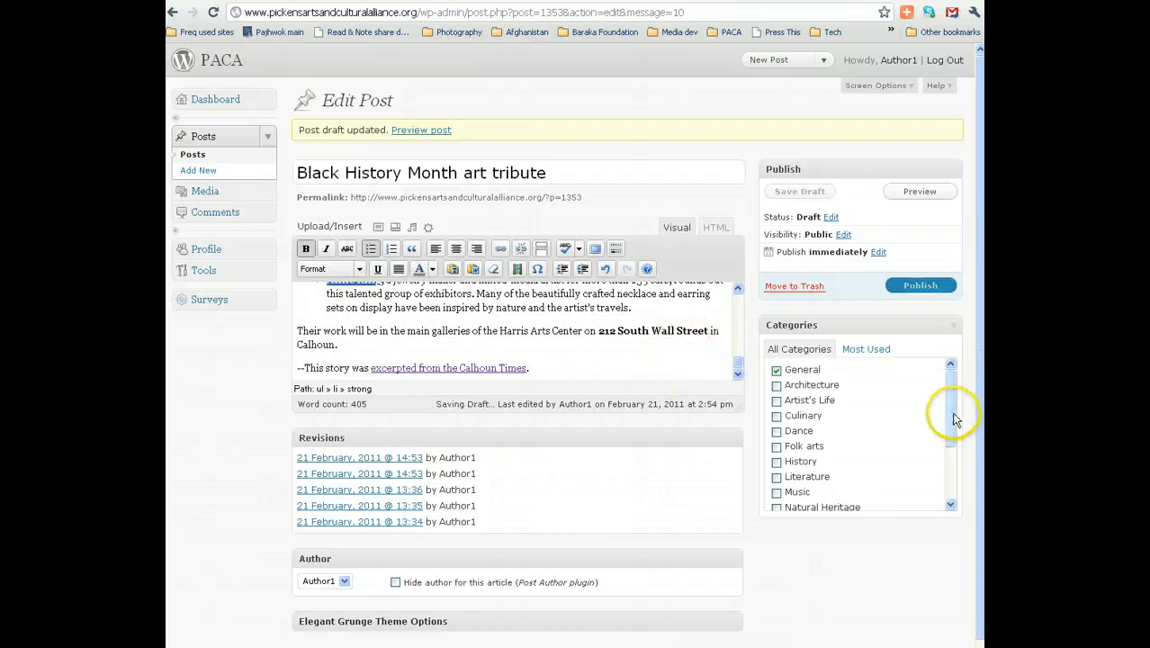
Tick the Visual Arts and Regional categories and save the draft.
drag(952, 418, 980, 445)
click(776, 500)
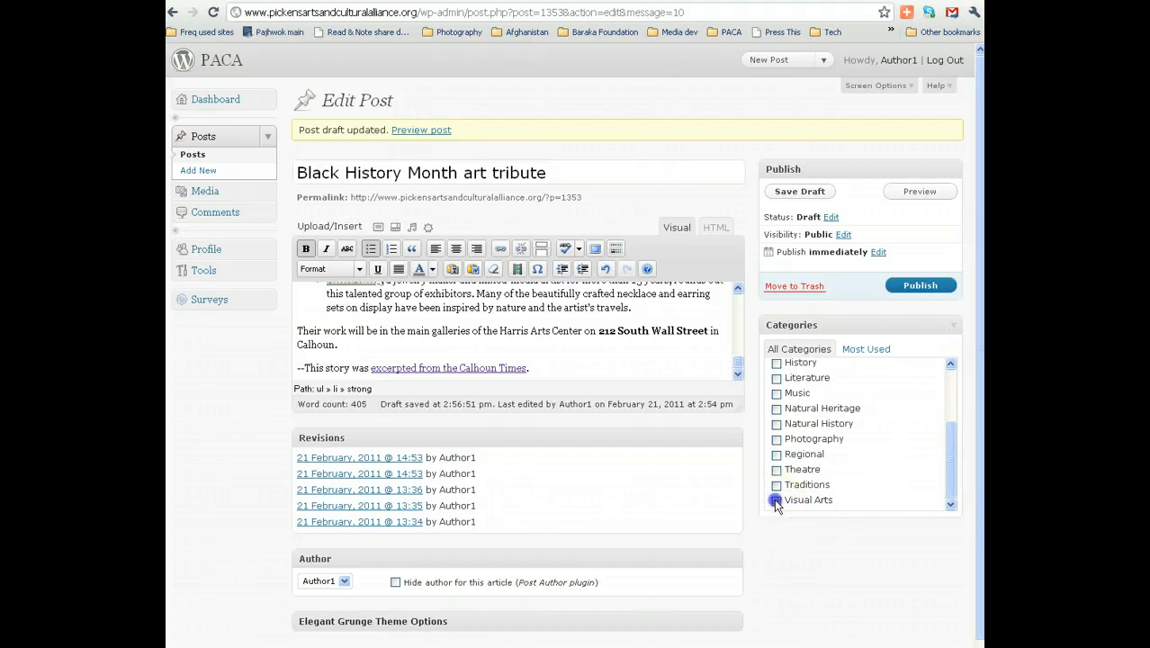
click(777, 455)
mouse_move(956, 461)
mouse_down()
mouse_move(951, 391)
mouse_move(954, 482)
mouse_up()
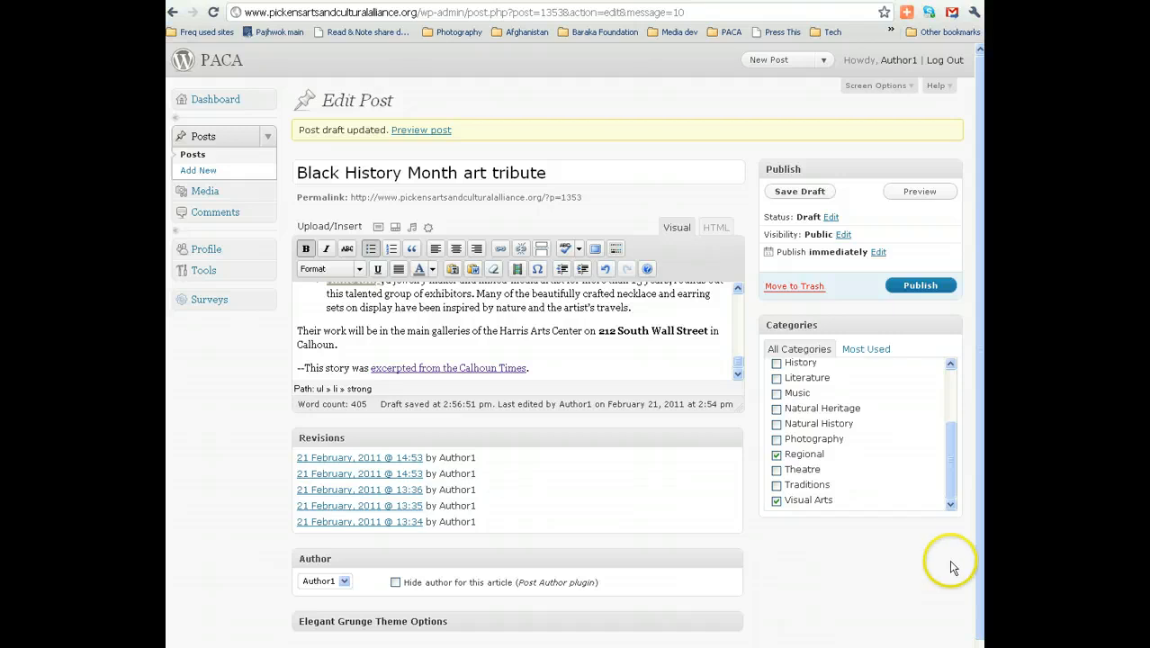
click(802, 194)
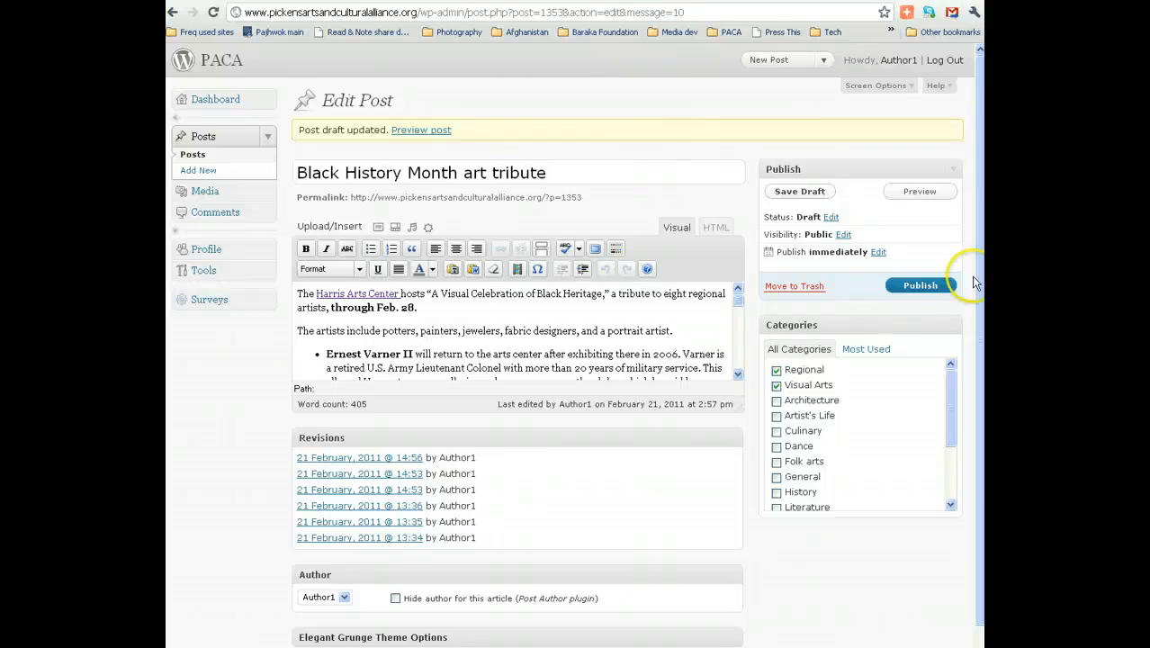
Preview the art tribute post on the site, then return to the editor and spell-check its text.
click(928, 193)
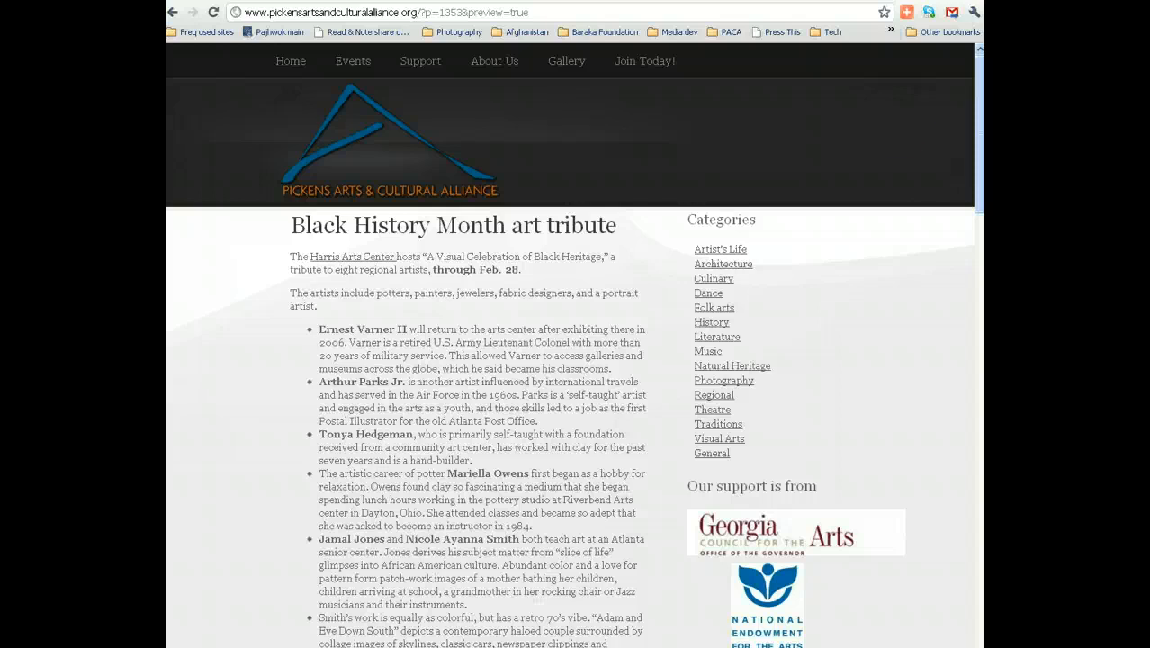
click(641, 2)
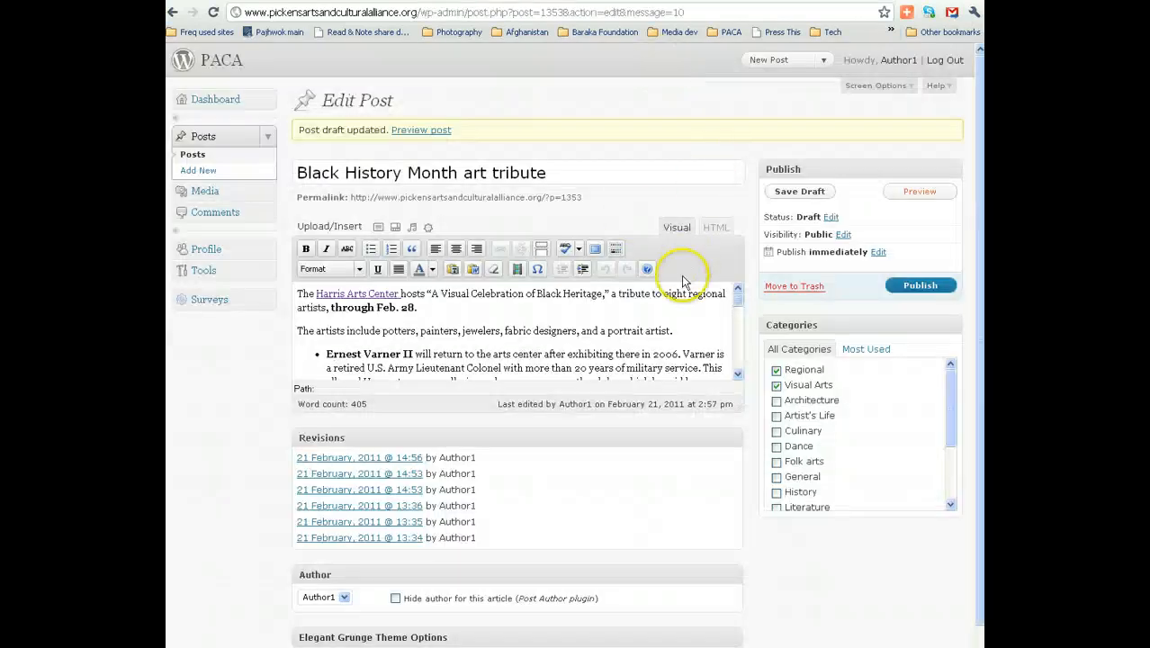
click(564, 250)
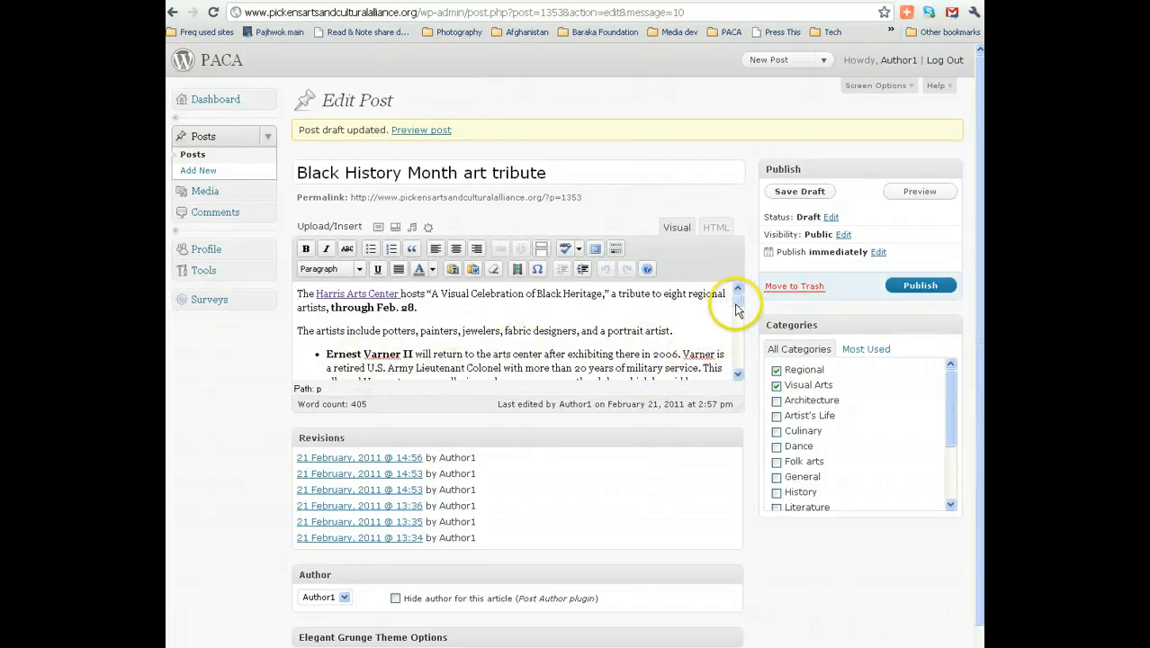
scroll(733, 304, down, 1)
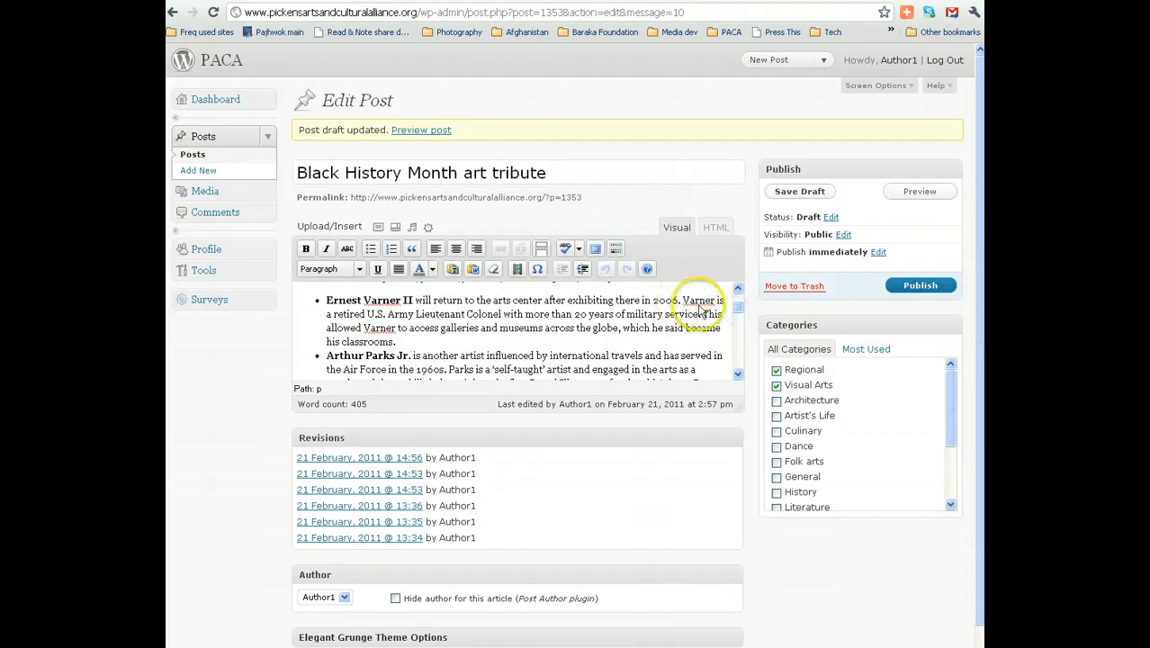
click(736, 309)
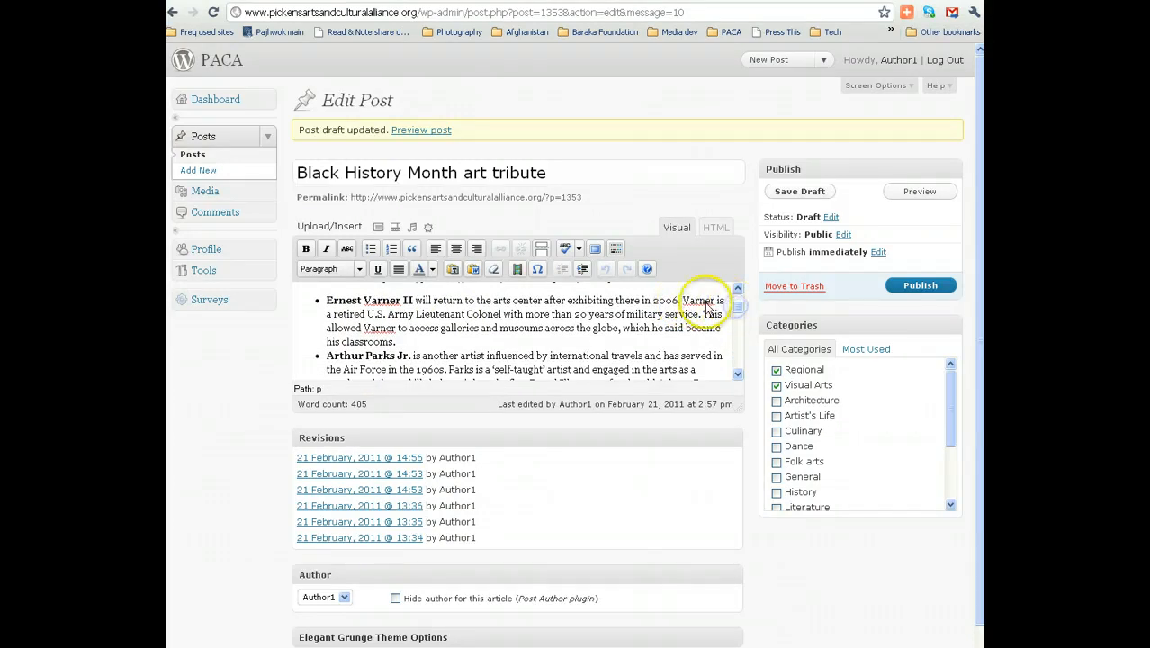
click(740, 311)
mouse_move(740, 311)
mouse_down()
mouse_move(743, 367)
mouse_move(739, 292)
mouse_up()
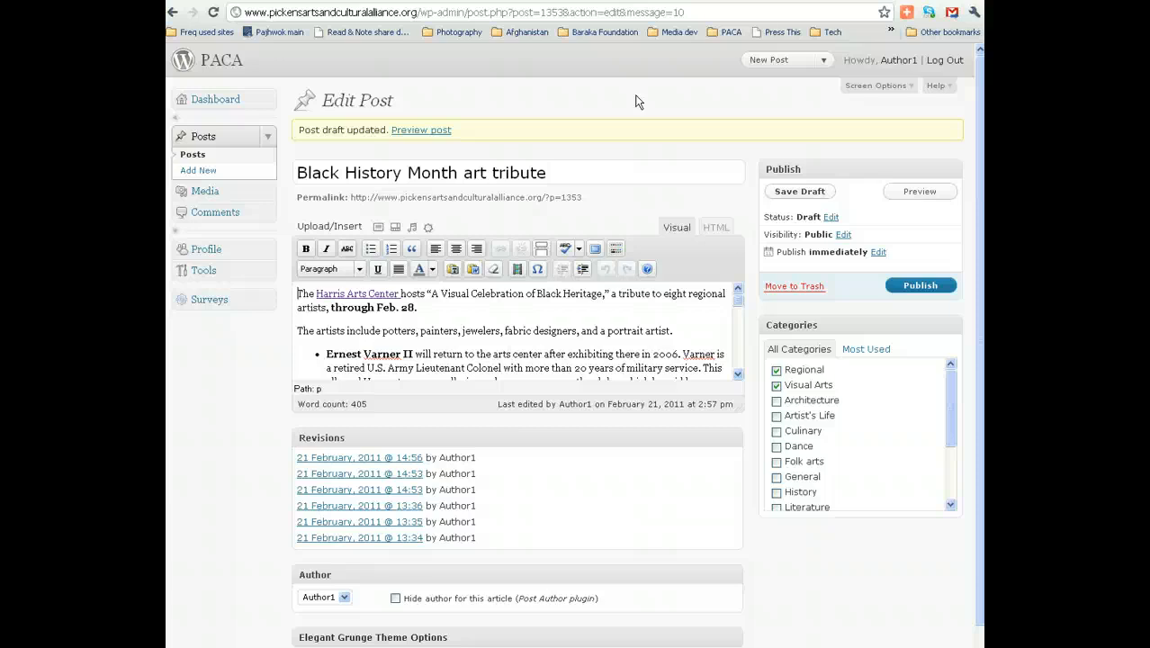
click(657, 86)
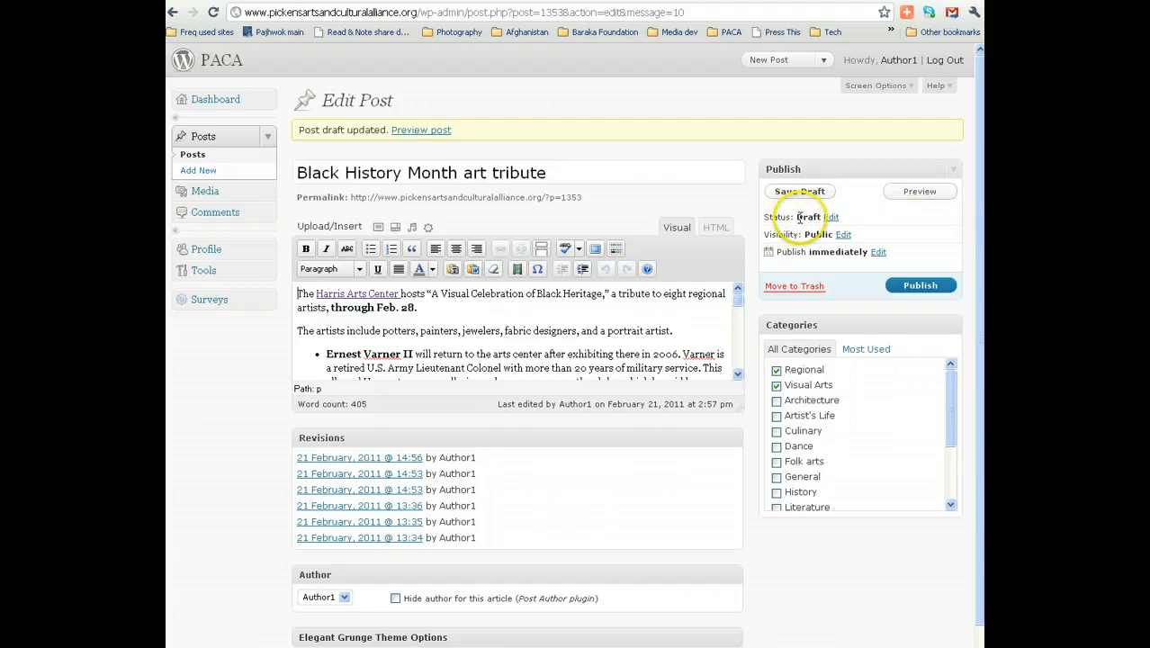
Leave visibility as Public and reveal the publish date fields showing Feb 21, 2011 at 14:57.
click(843, 235)
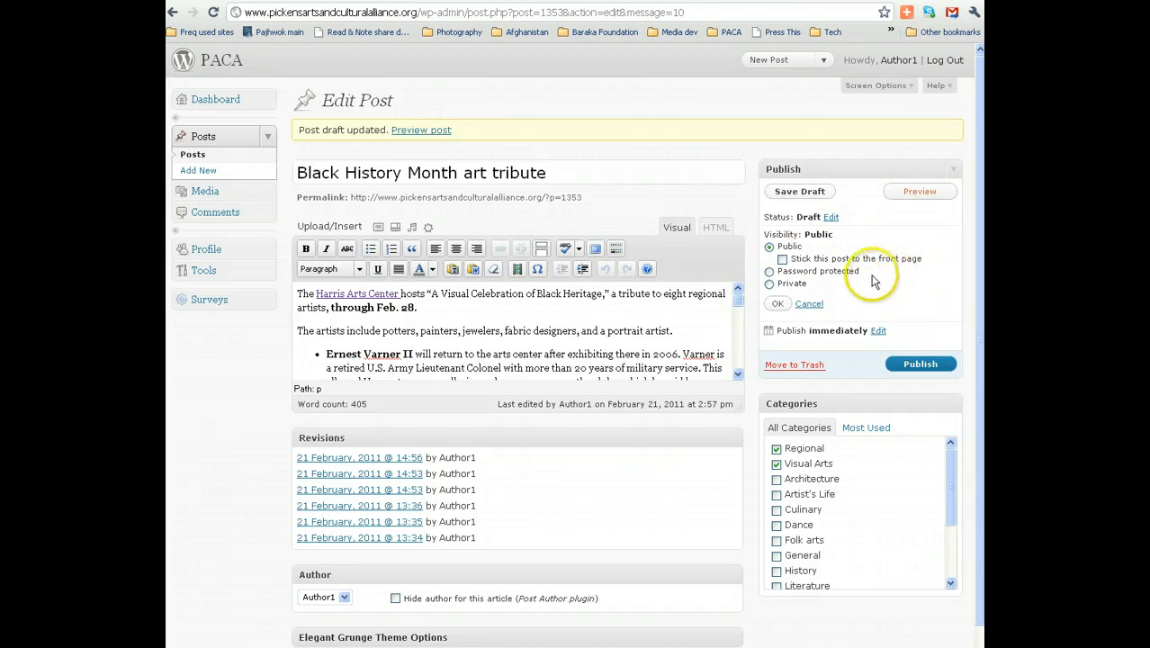
click(809, 304)
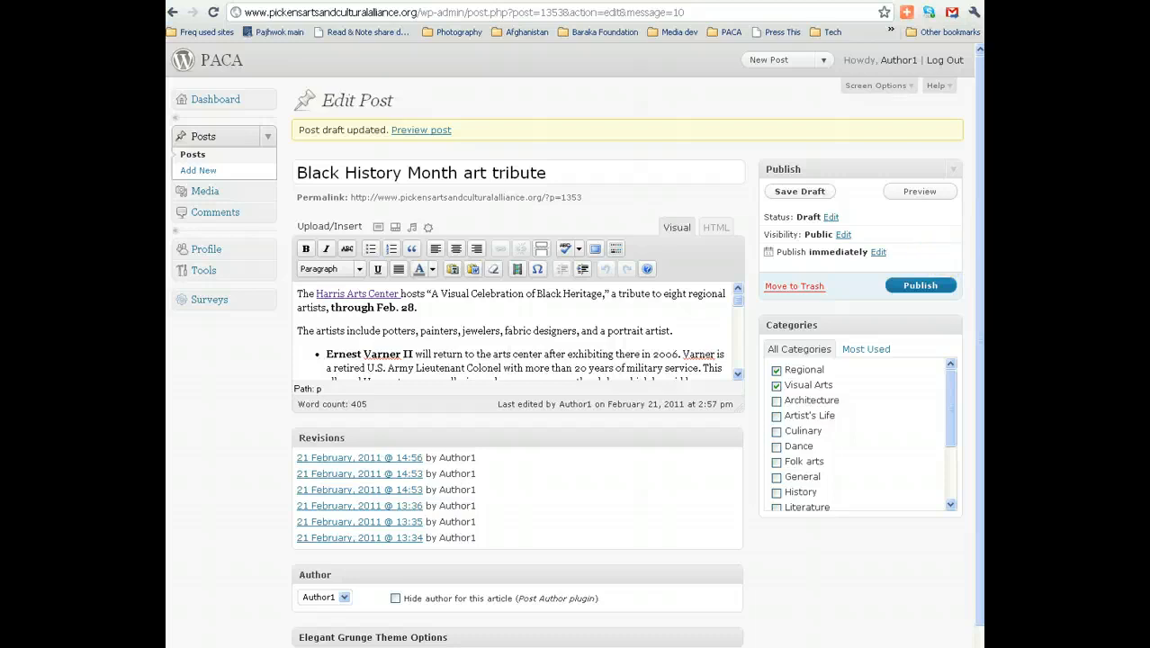
click(877, 254)
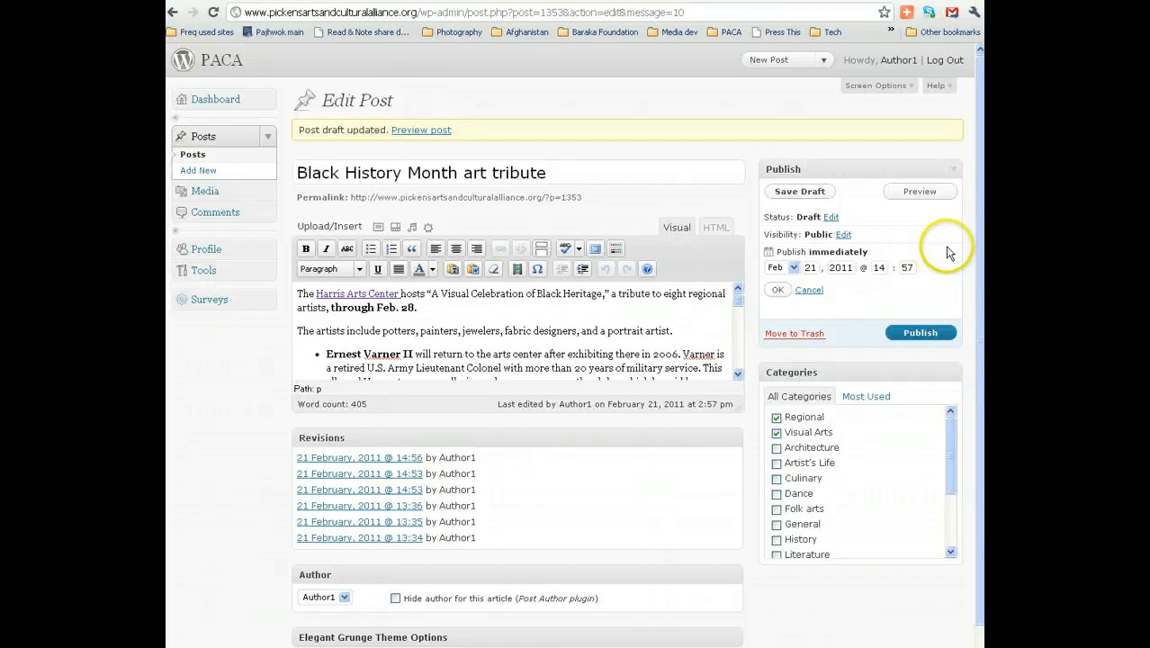
right_click(191, 155)
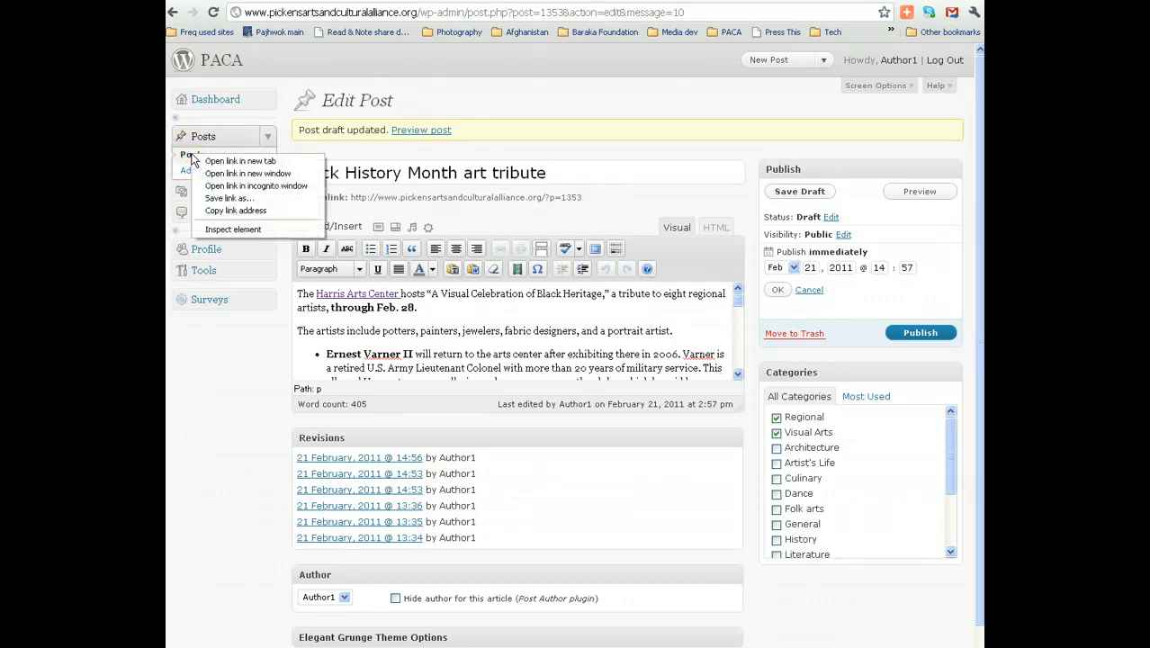
Open Posts in a new tab and list All (69) posts to compare their dates.
click(201, 162)
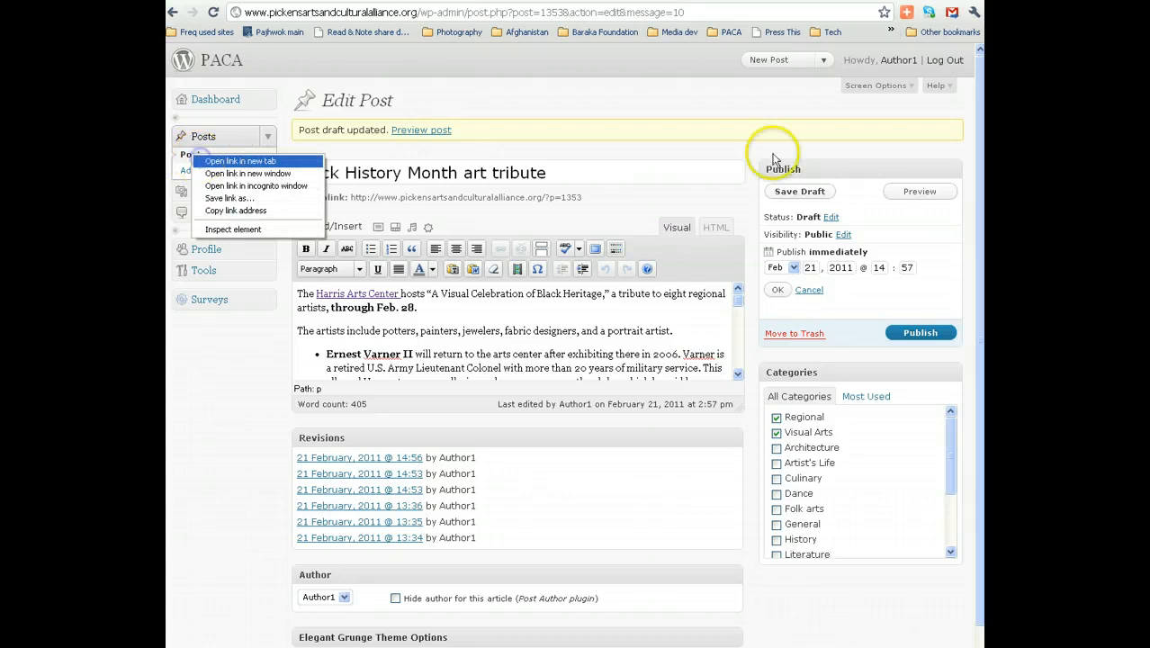
click(662, 0)
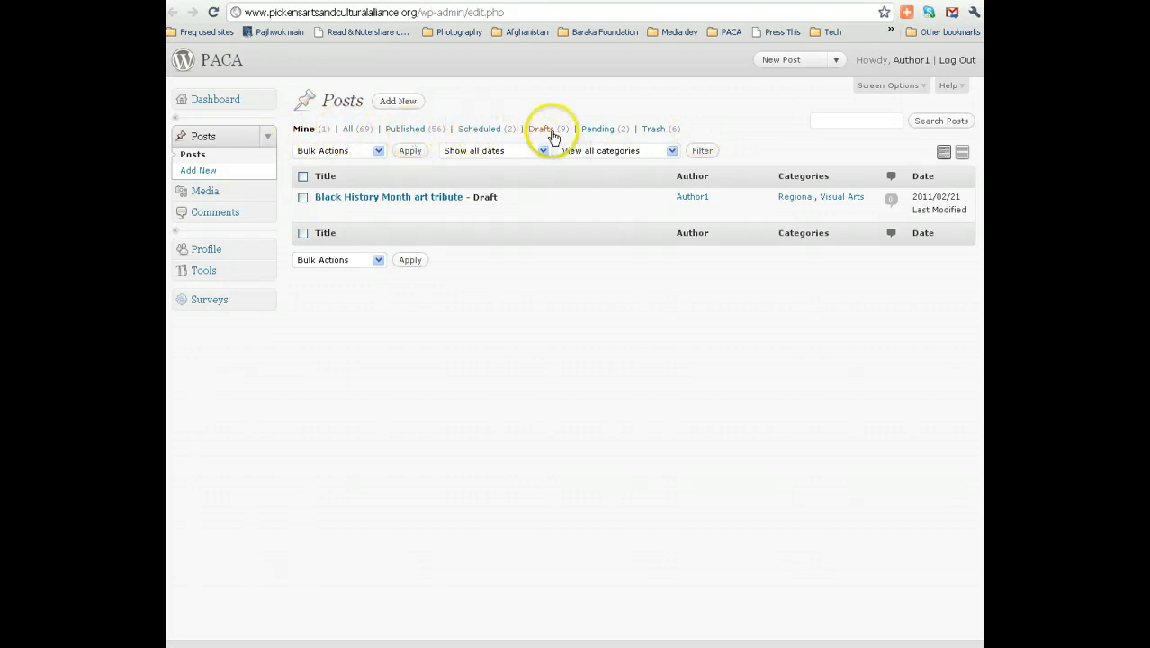
click(350, 130)
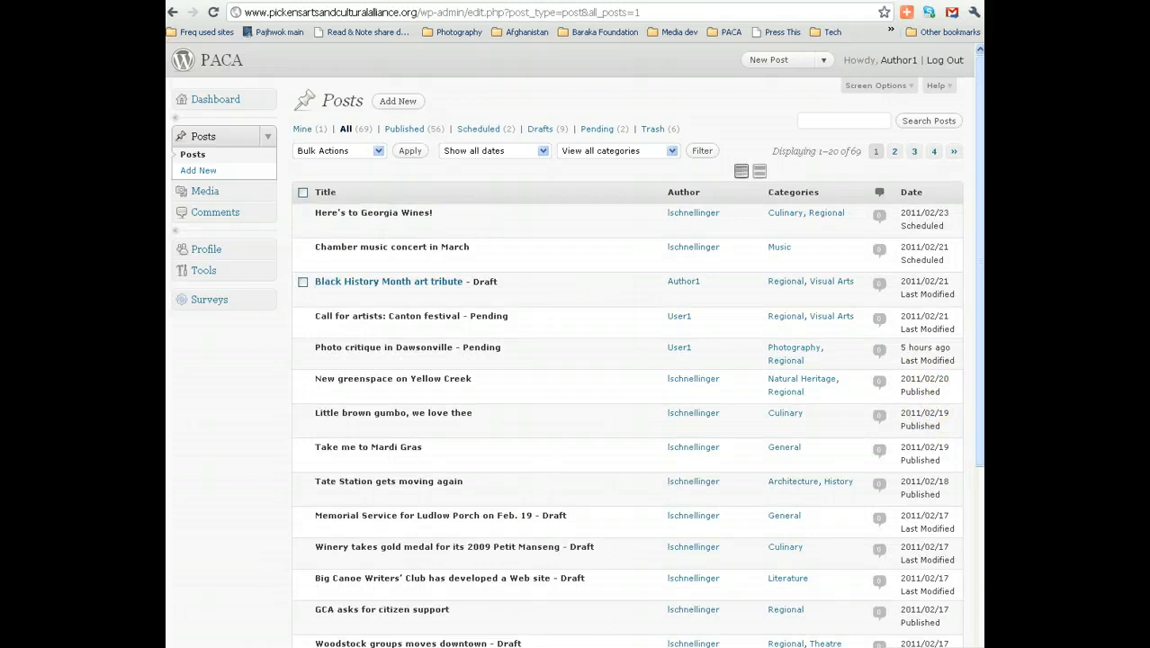
click(981, 276)
mouse_move(982, 276)
mouse_down()
mouse_move(981, 425)
mouse_move(980, 276)
mouse_up()
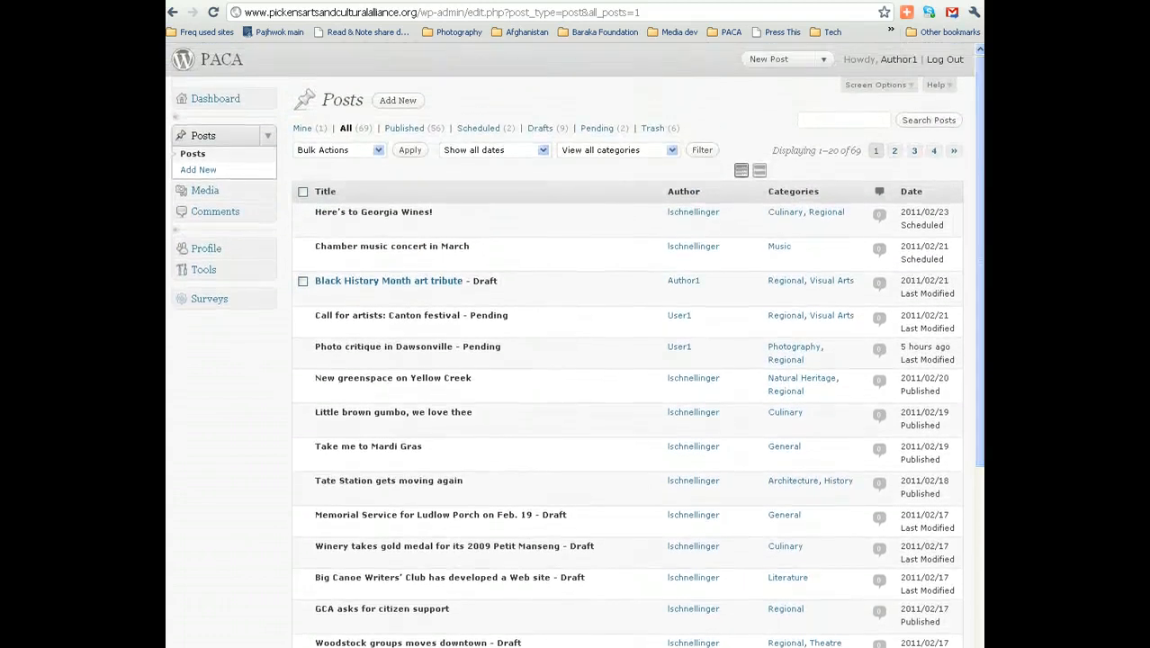
click(939, 198)
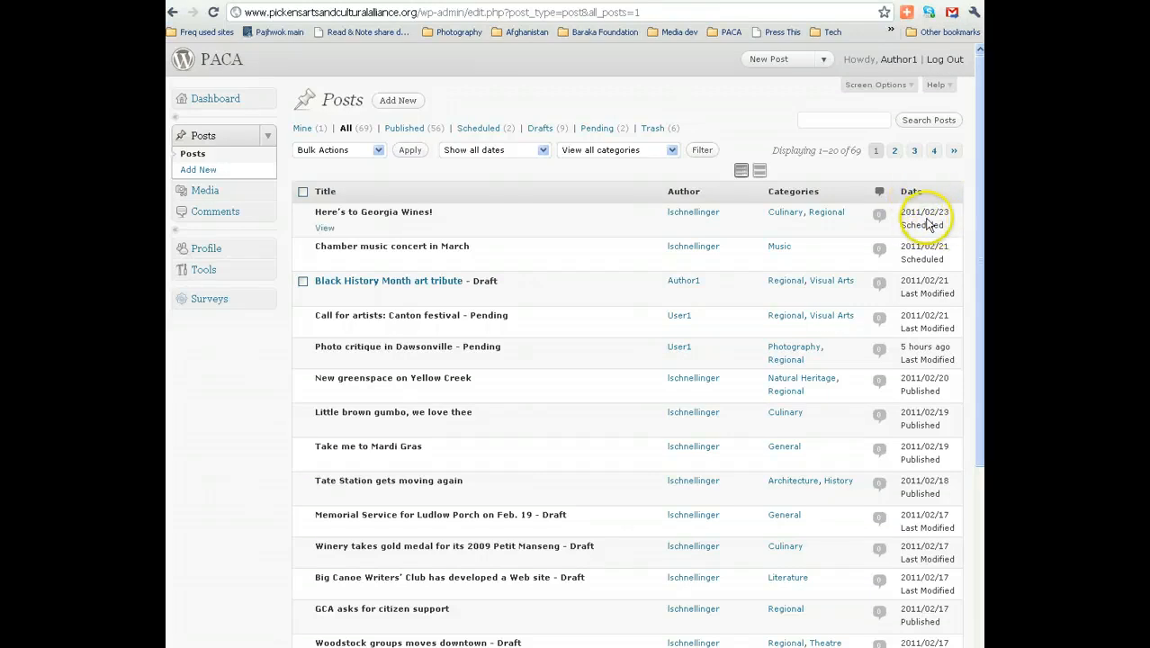
mouse_move(928, 216)
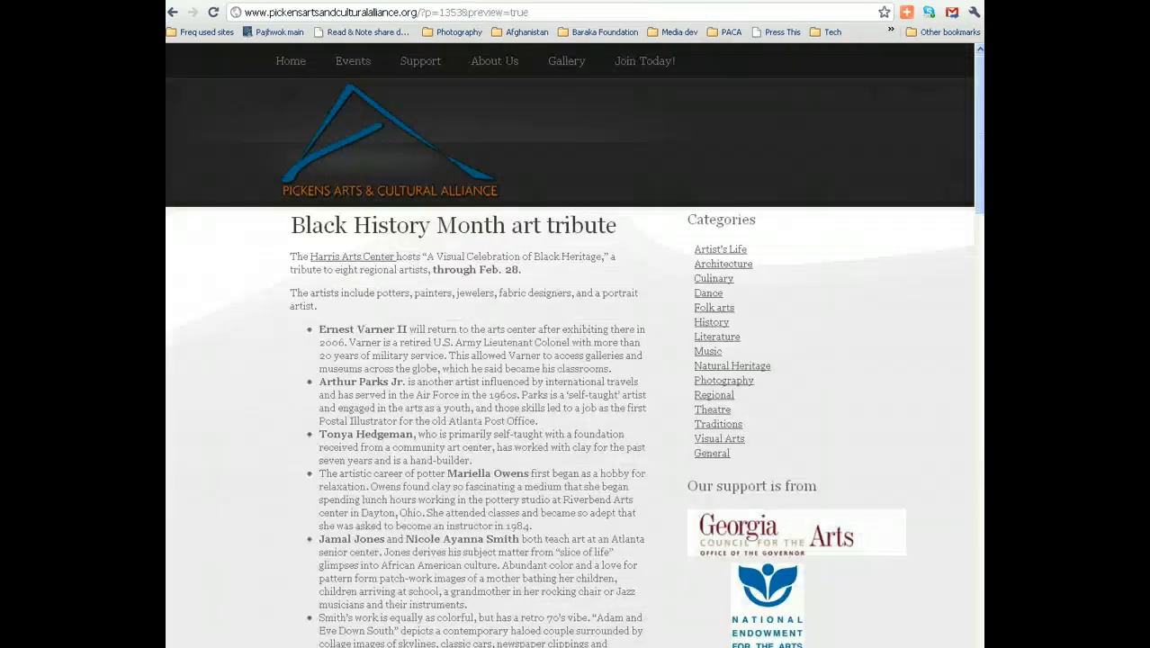
Close the posts tab and change the publish day to 22 and hour to 11.
key(ctrl+w)
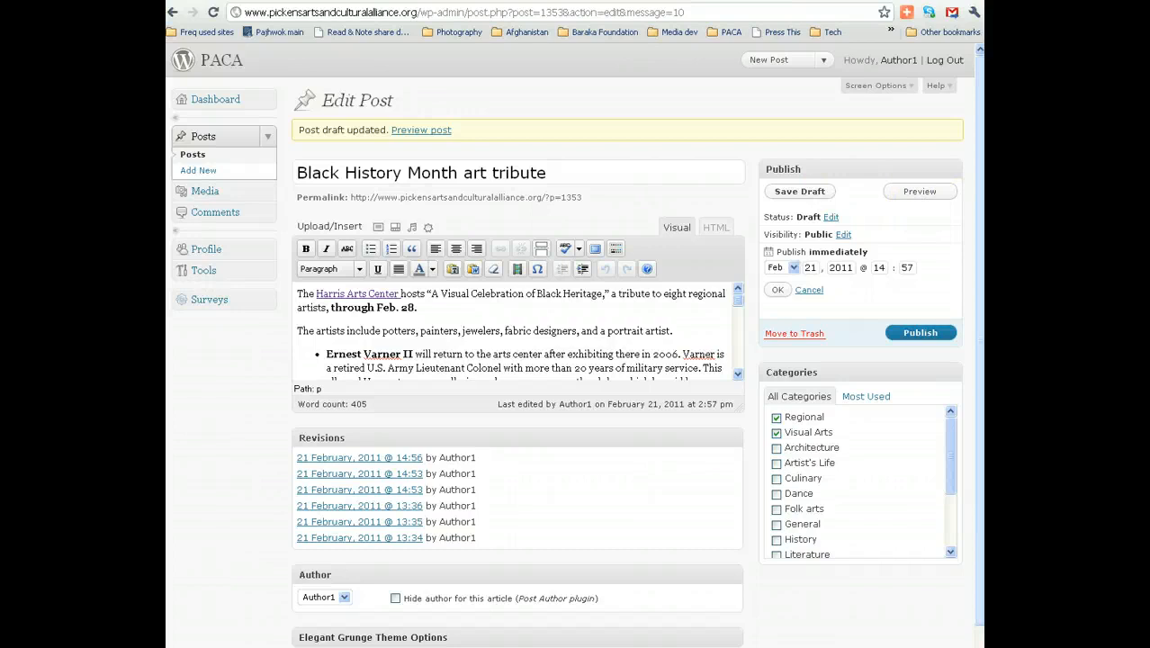
click(810, 267)
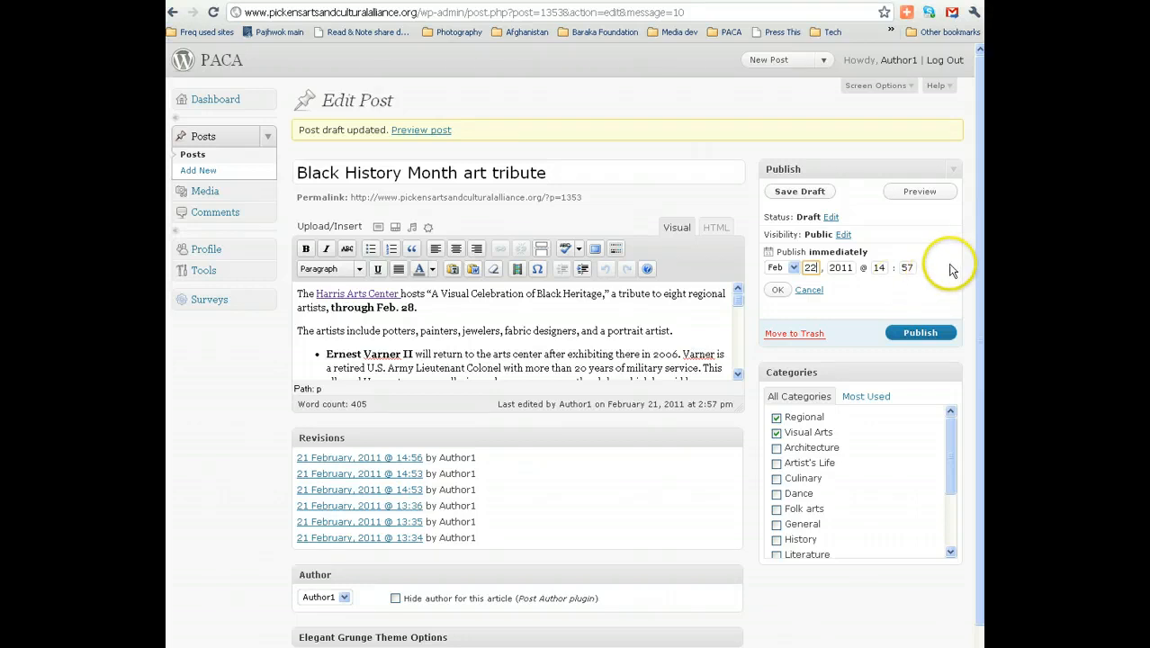
double_click(880, 267)
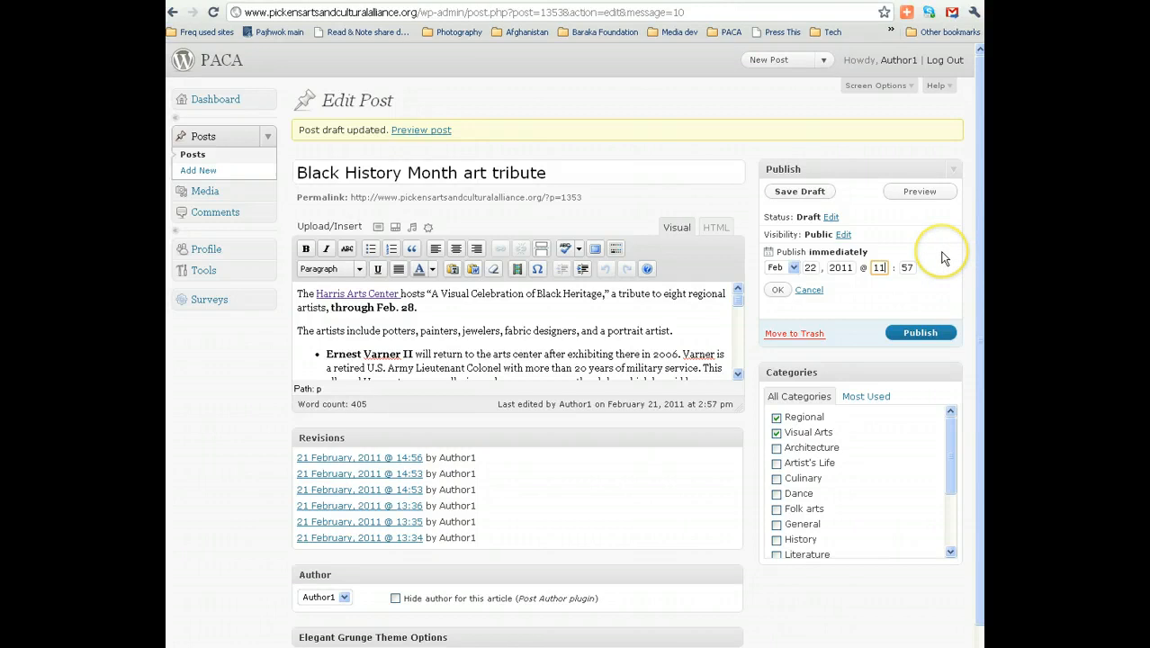
click(778, 292)
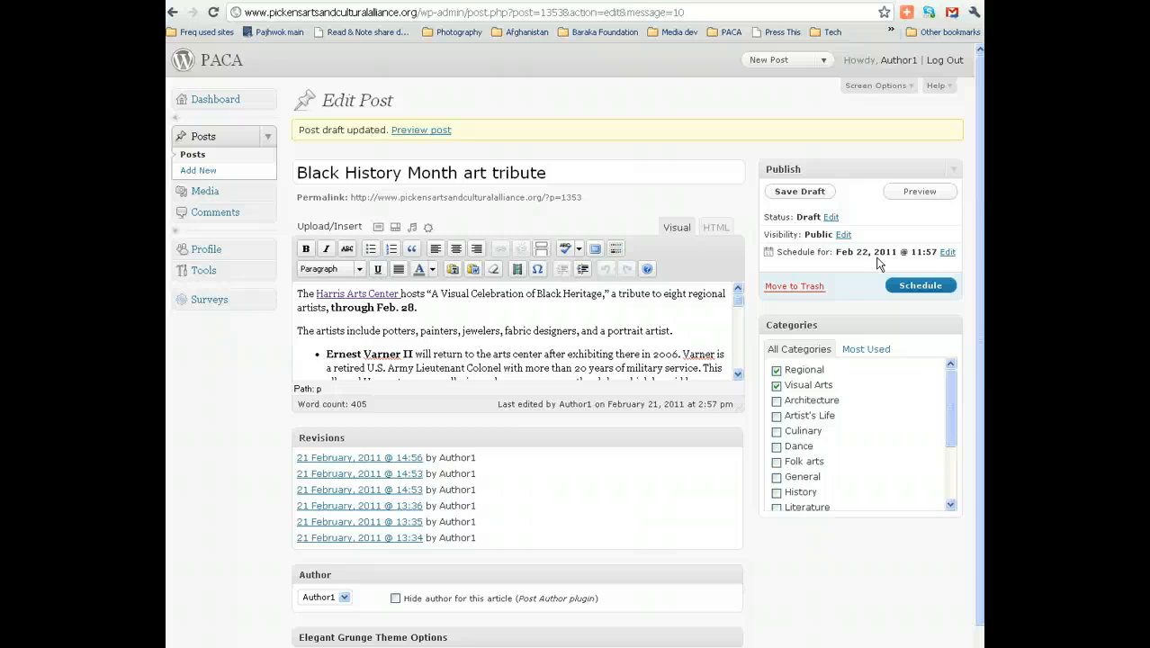
Schedule the art tribute post so it shows as Scheduled for Feb 22, 2011 at 11:57.
click(922, 285)
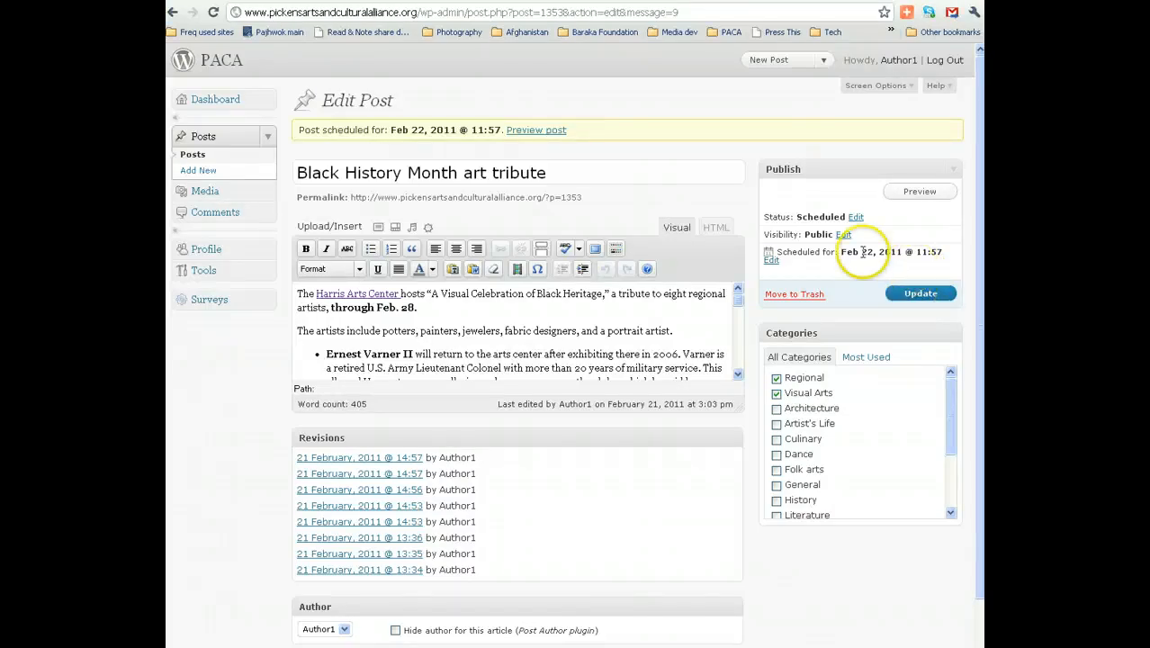
Change the scheduled day to 21 (Feb 21, 2011, 11:57) and publish the post.
click(774, 261)
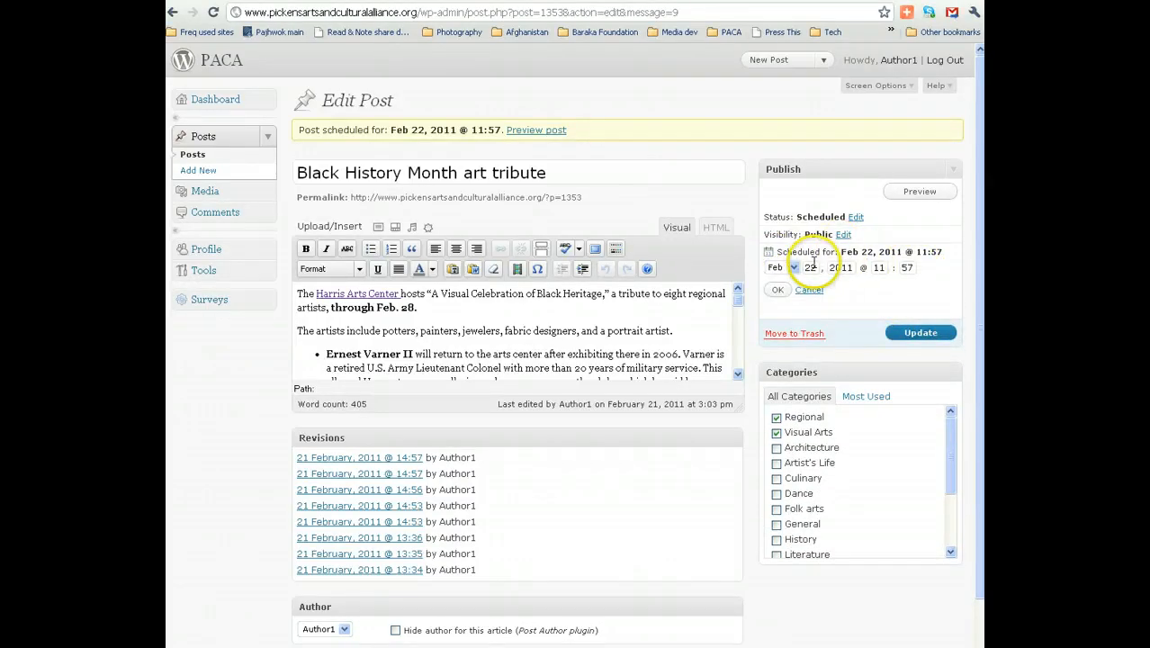
double_click(811, 267)
text(21)
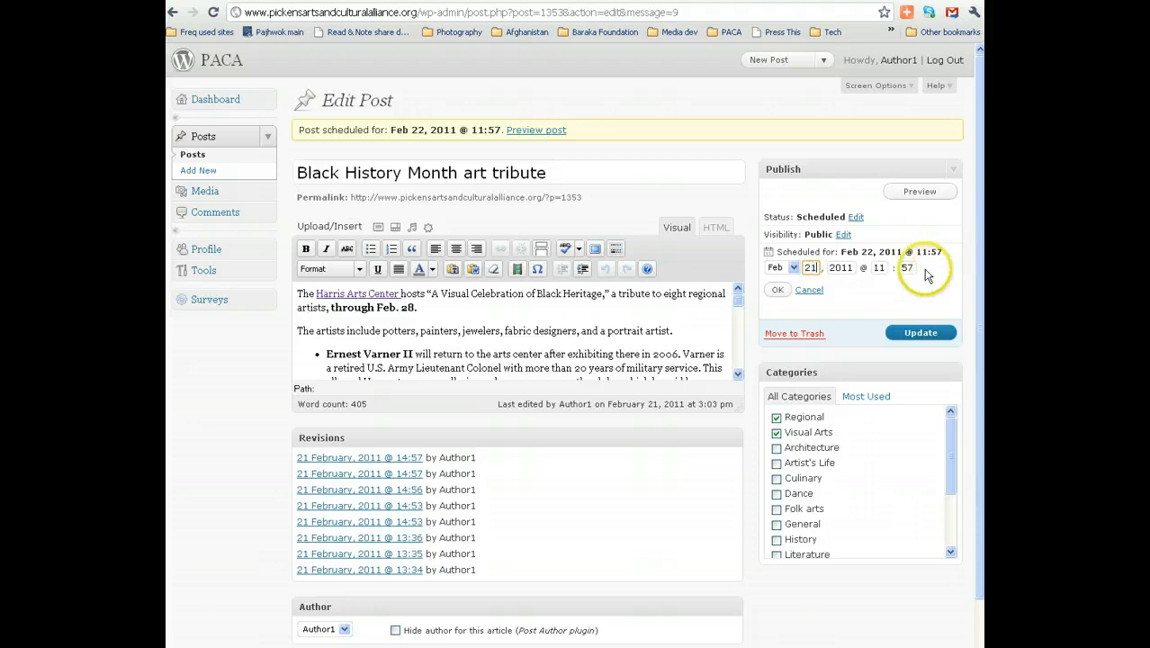
click(778, 289)
click(919, 292)
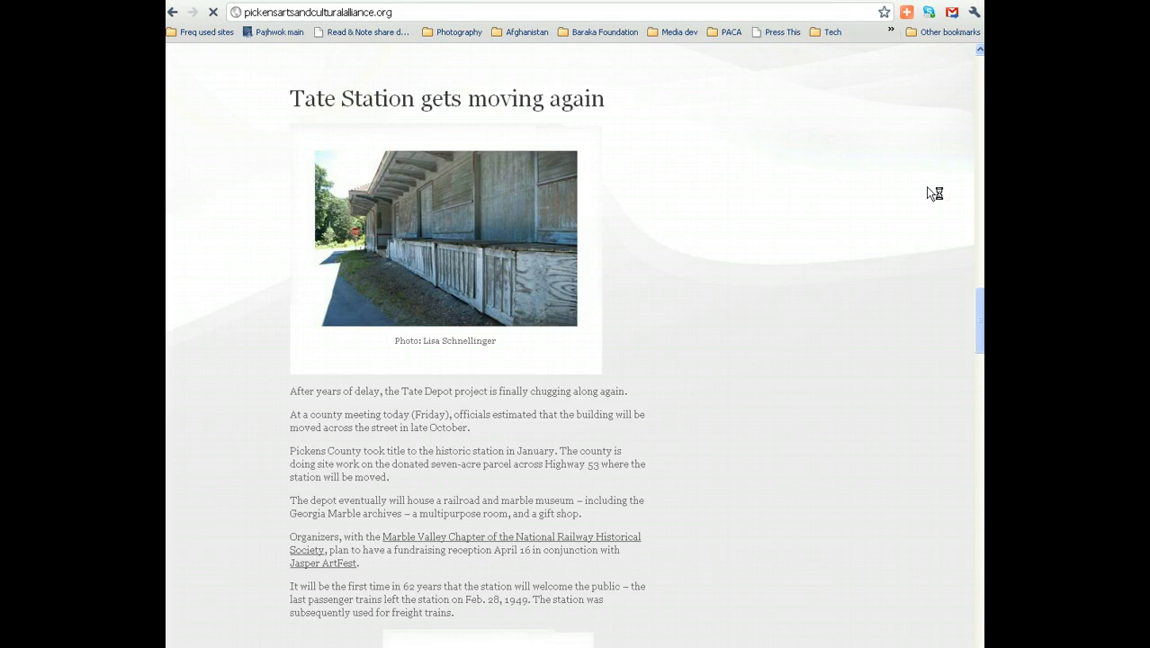
Scroll to the top of the home page so the art tribute post leads the list.
click(953, 219)
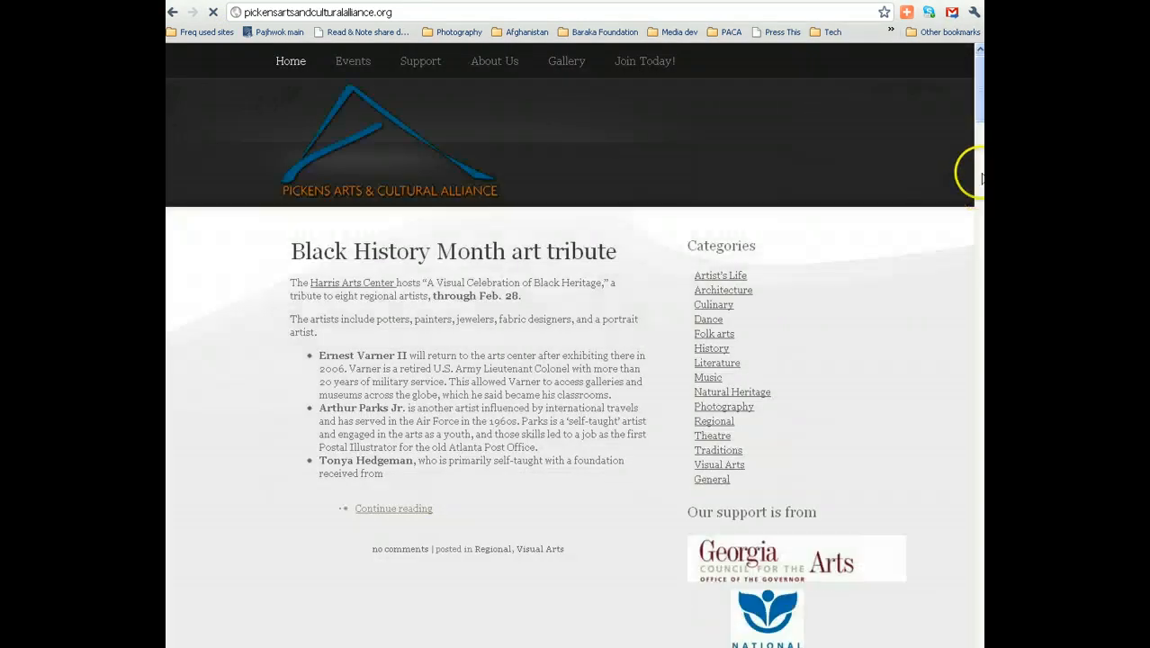